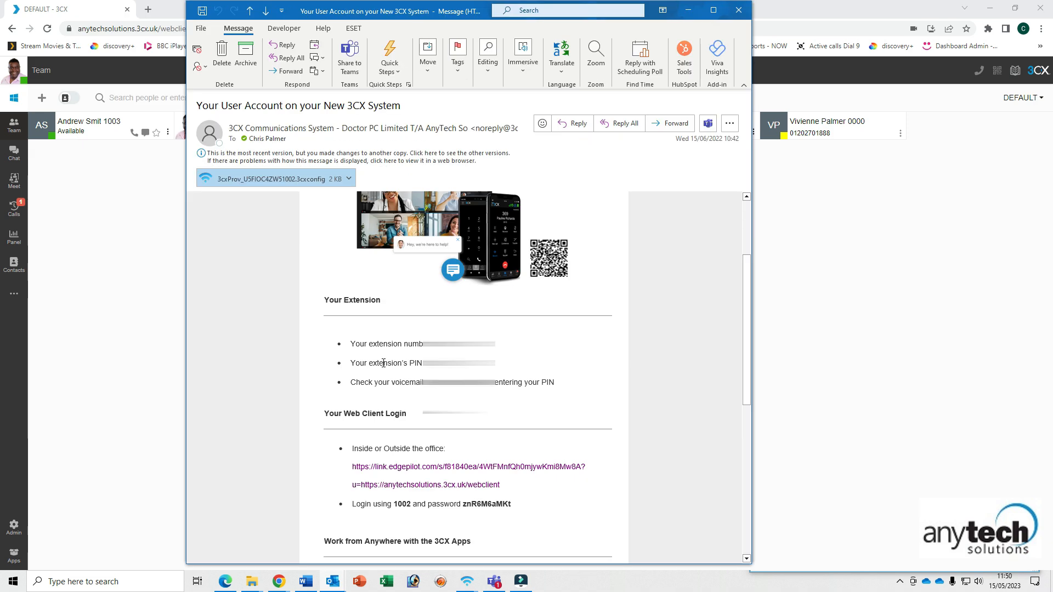
- Scroll the 3CX welcome email body to show the extension details
scroll(488, 340, "up", 2)
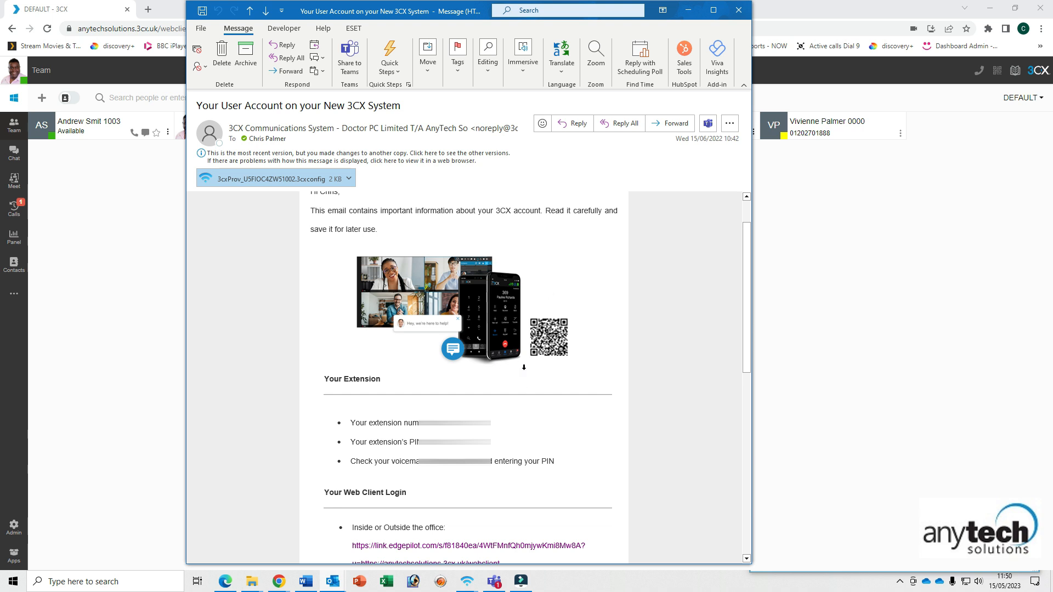
scroll(537, 356, "down", 1)
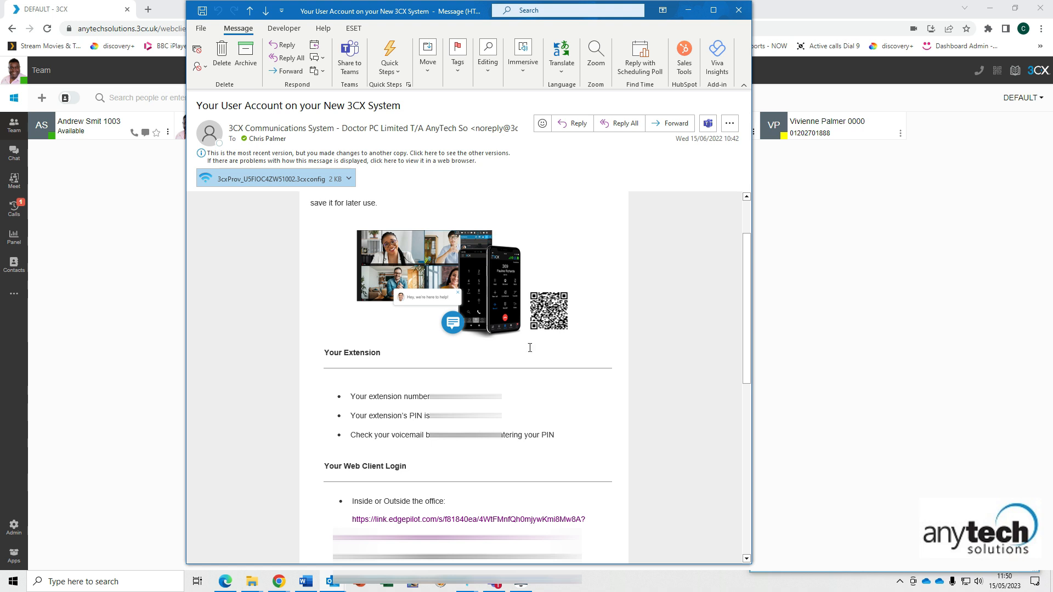
scroll(530, 348, "down", 1)
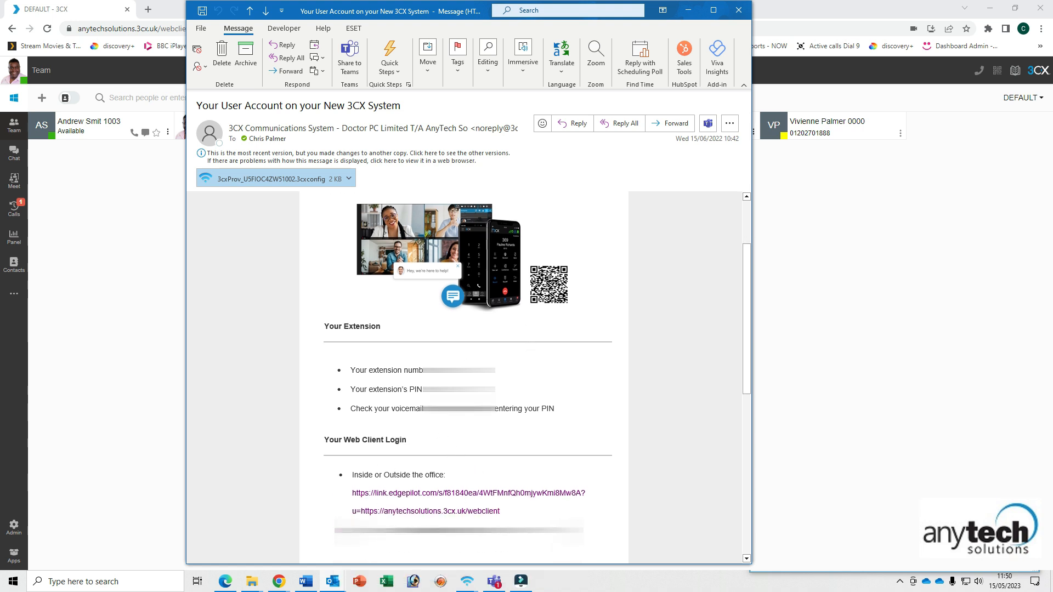
scroll(473, 401, "down", 4)
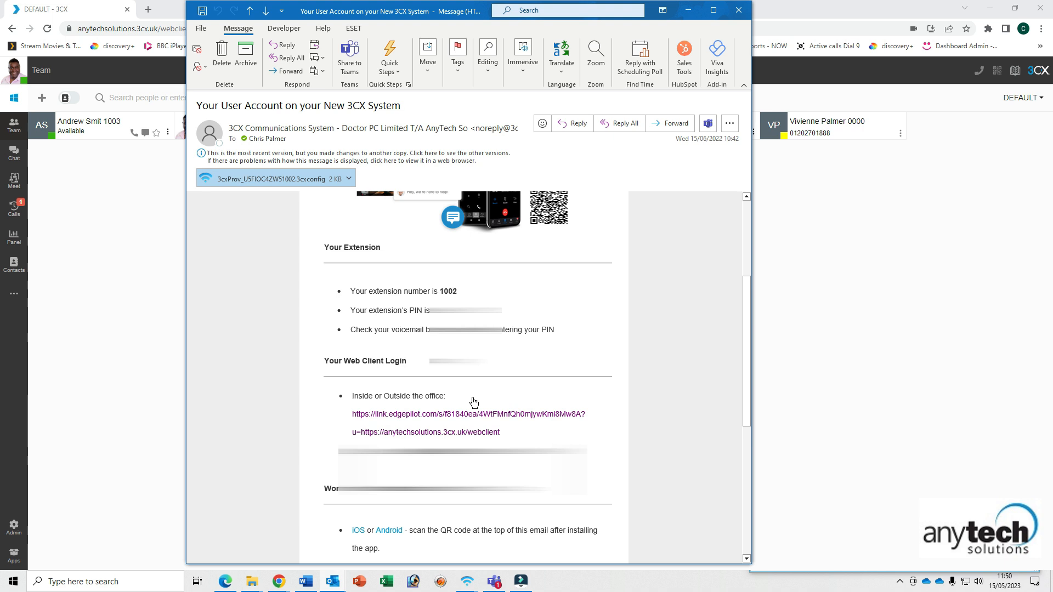
scroll(424, 397, "down", 3)
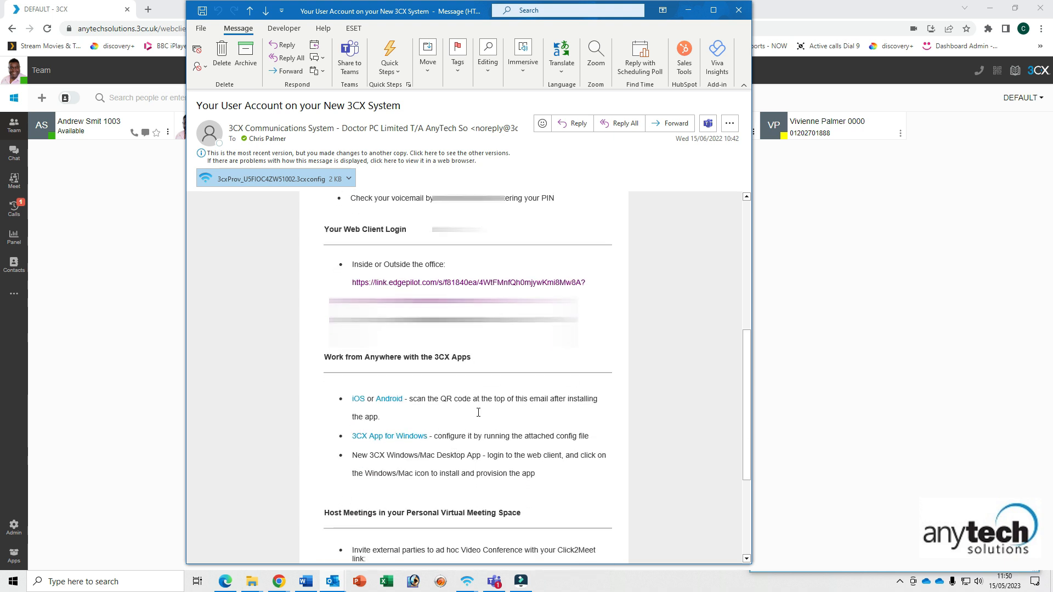
scroll(479, 412, "up", 1)
scroll(478, 411, "up", 1)
scroll(479, 411, "up", 5)
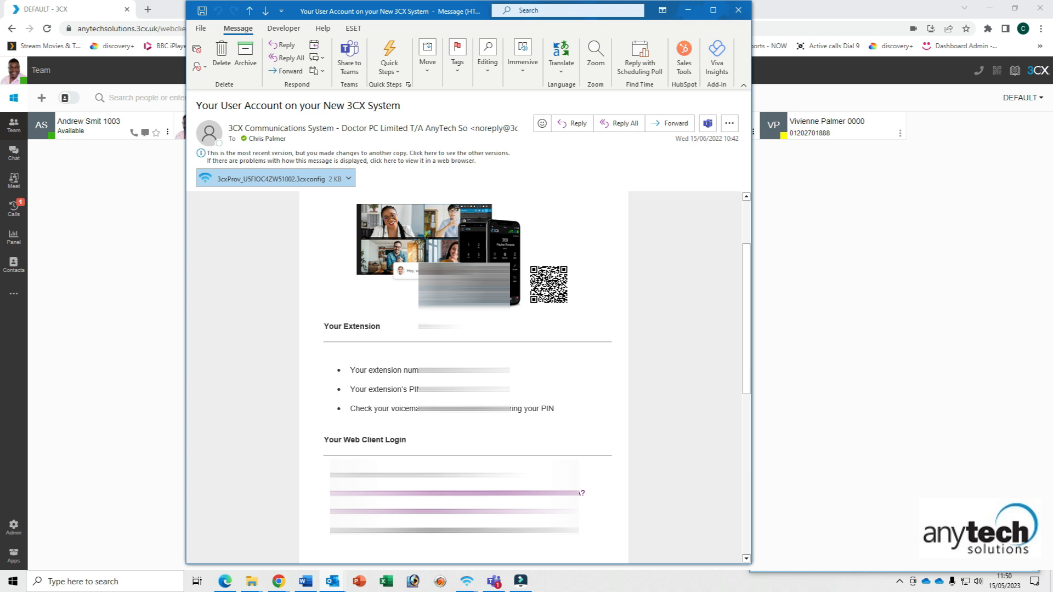
scroll(466, 379, "down", 2)
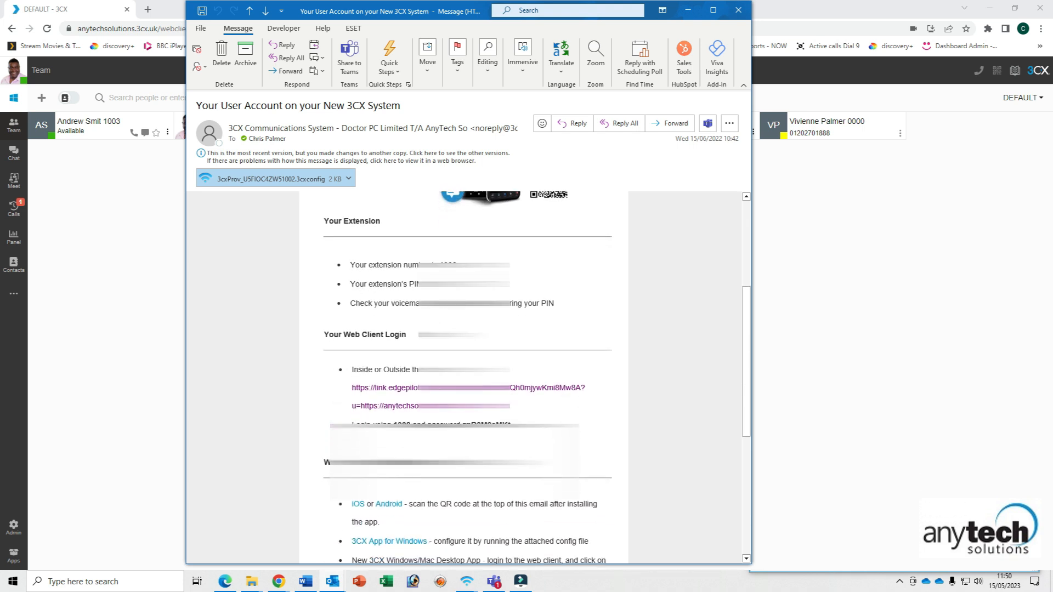
scroll(466, 378, "down", 1)
left_click_drag(352, 238, 462, 240)
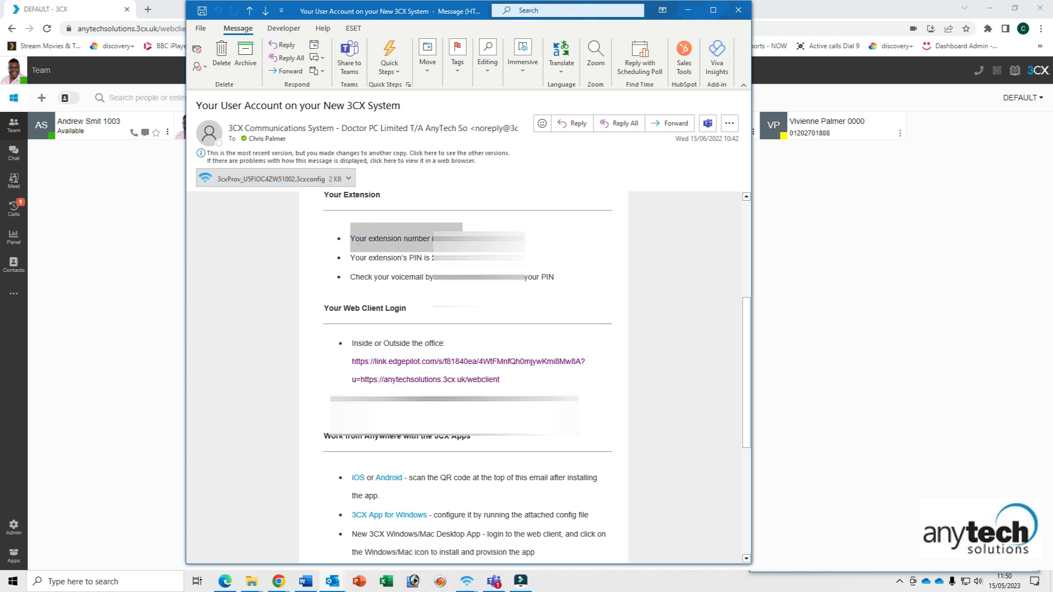
left_click_drag(455, 260, 366, 258)
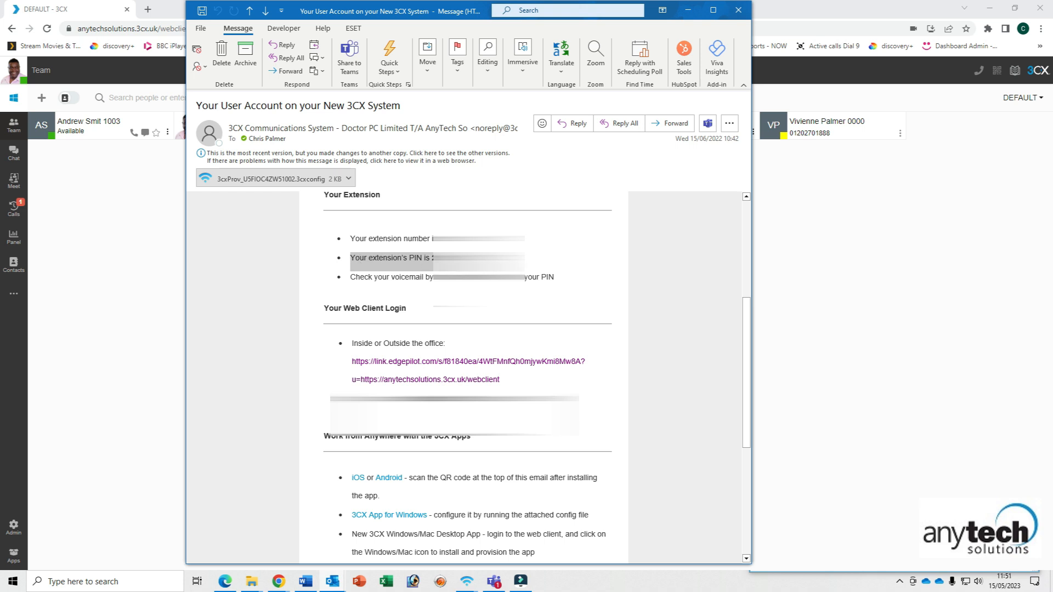
scroll(350, 250, "down", 1)
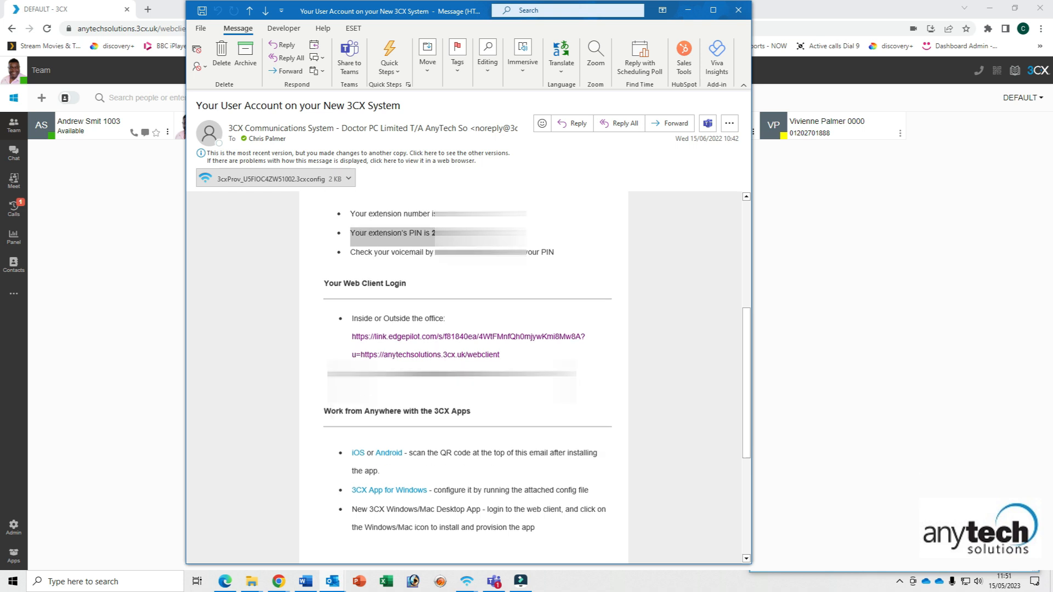
left_click_drag(350, 250, 438, 252)
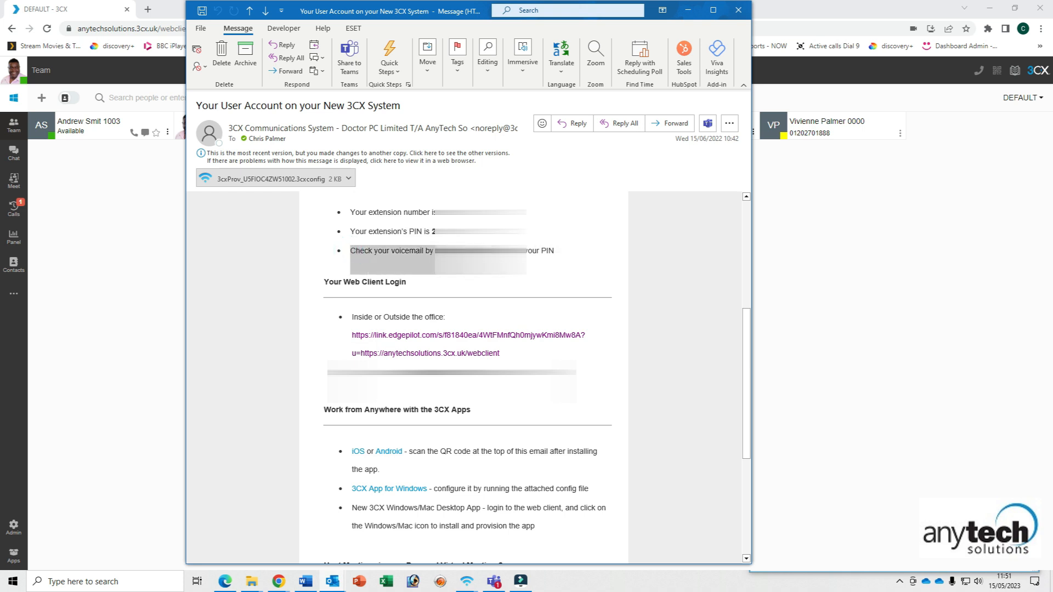
left_click(571, 253)
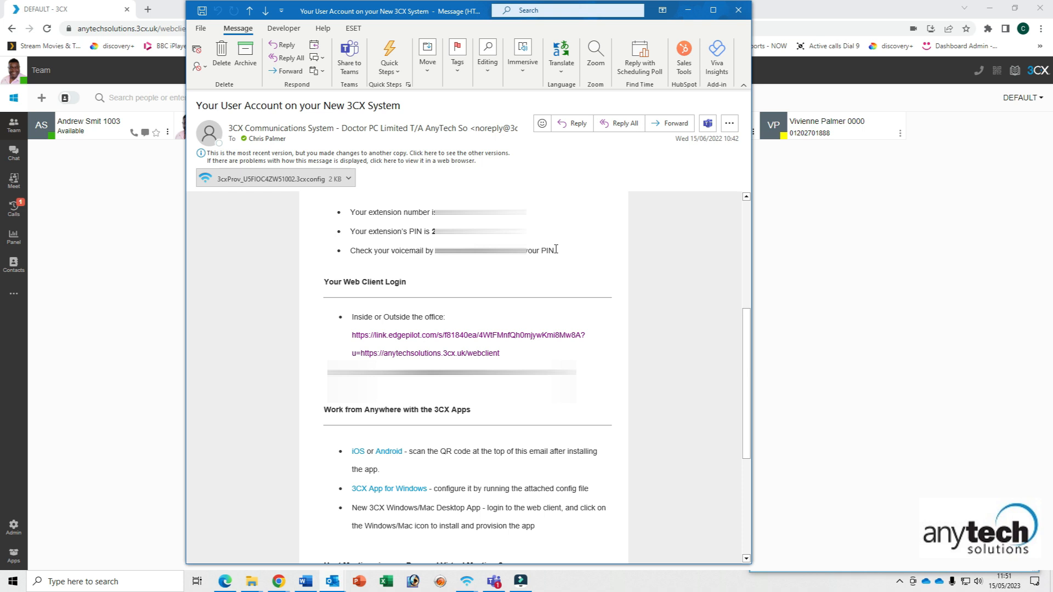
scroll(556, 249, "up", 2)
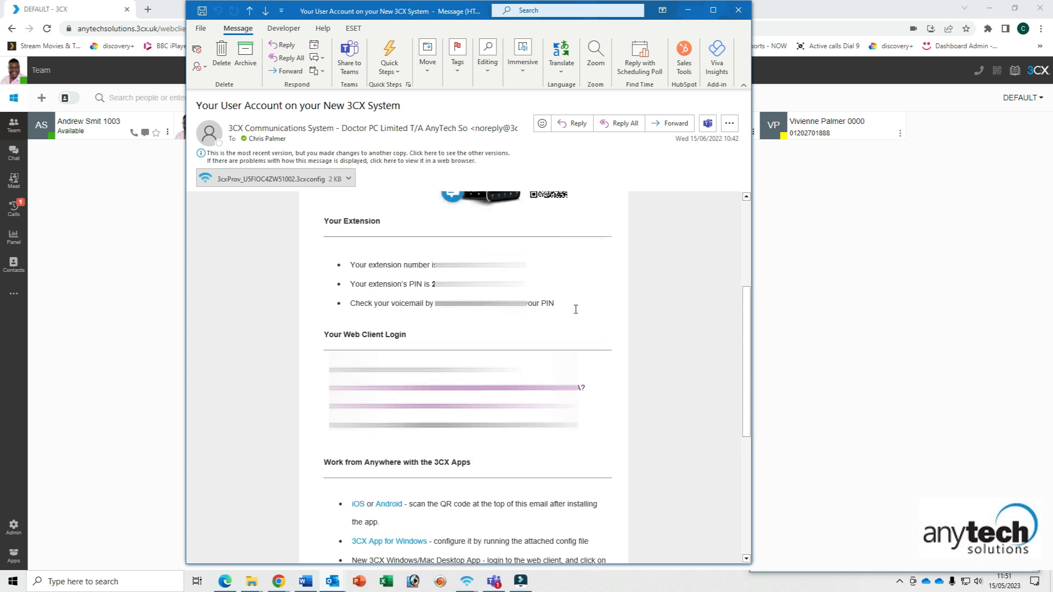
left_click_drag(561, 302, 349, 266)
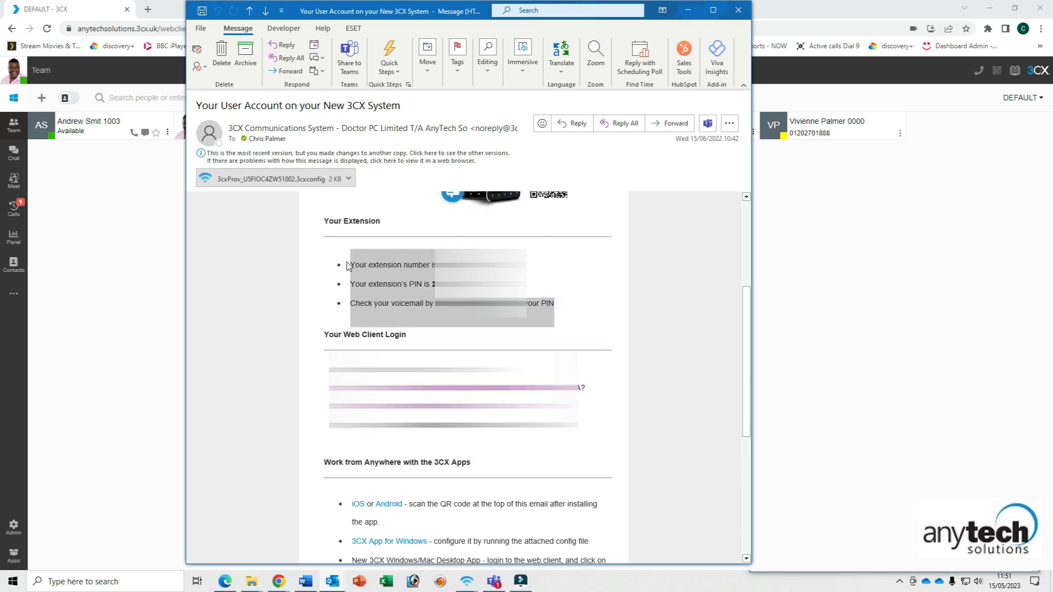
left_click(526, 310)
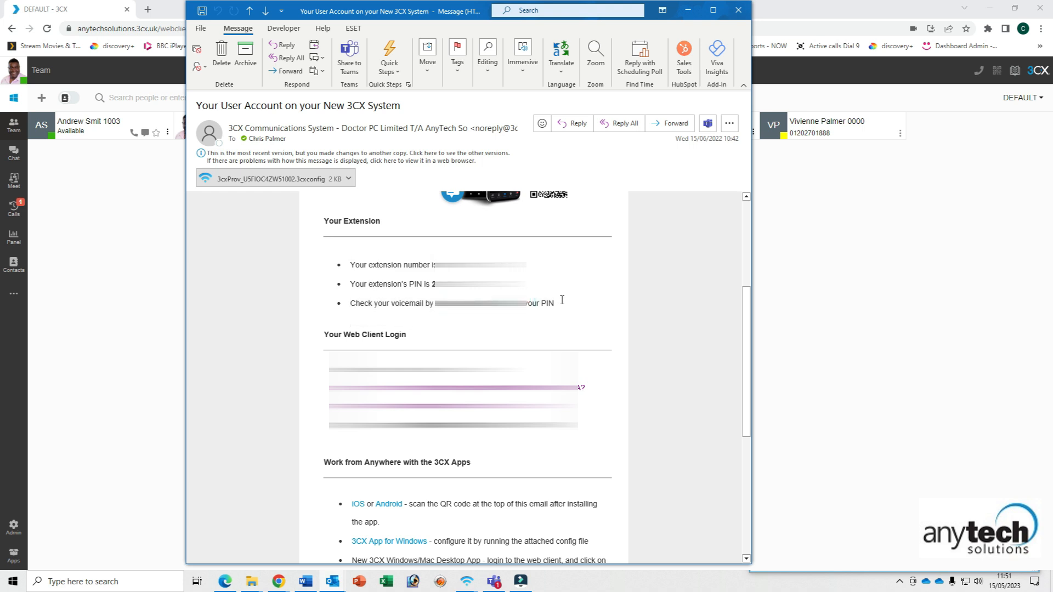
scroll(562, 300, "down", 4)
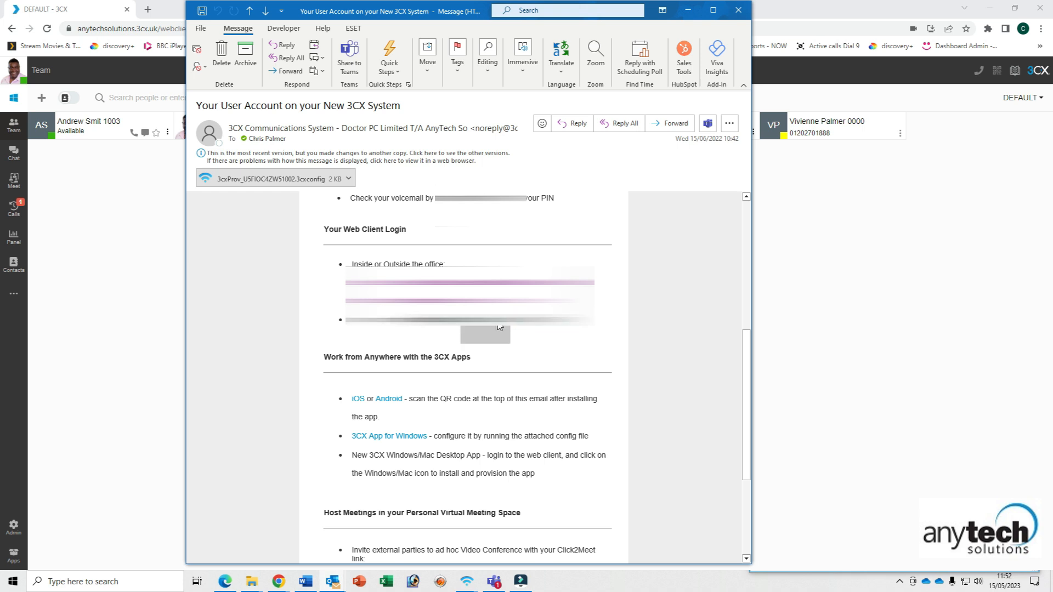
scroll(499, 327, "down", 3)
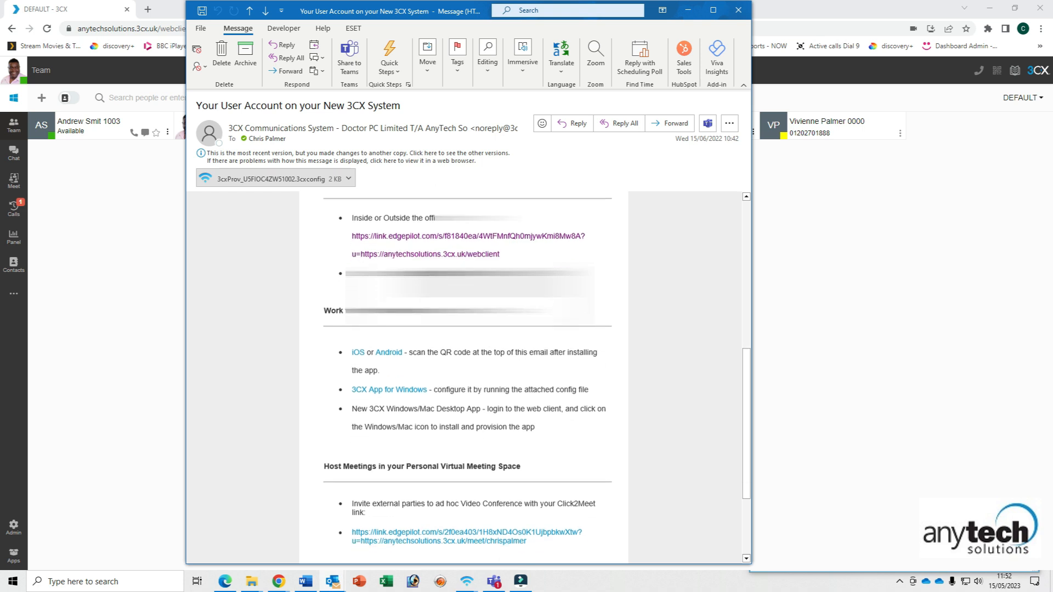
scroll(497, 318, "down", 1)
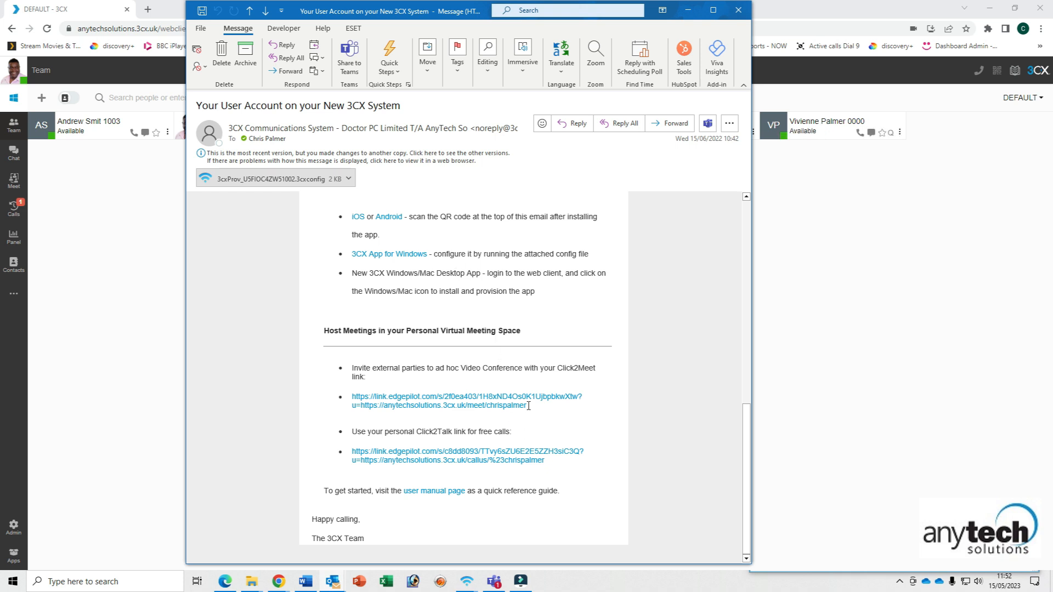
left_click_drag(528, 407, 361, 409)
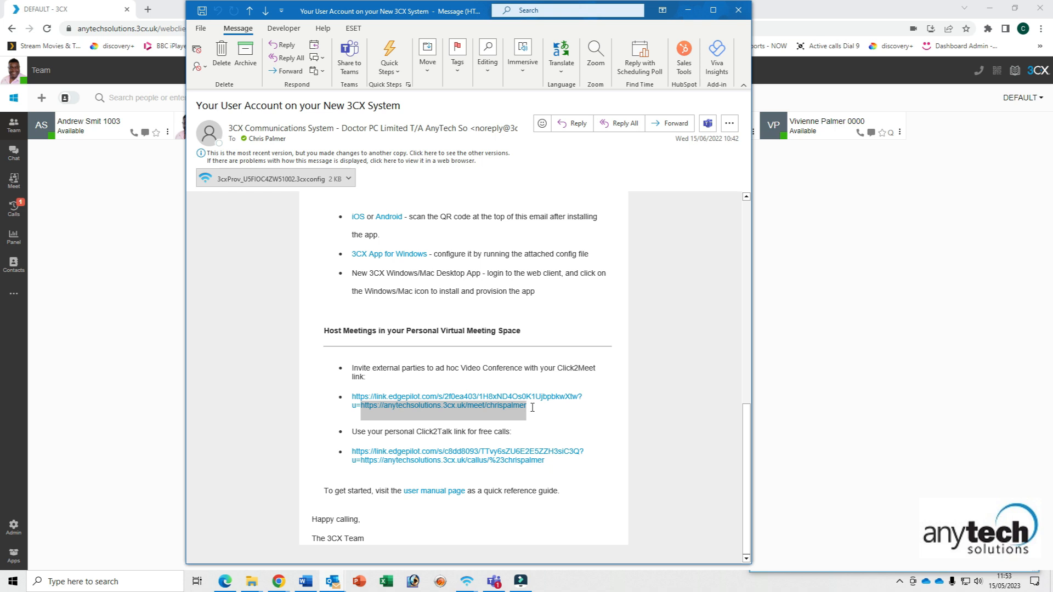
- Review the welcome email once more, then minimize it to reveal the Team view
scroll(532, 408, "up", 6)
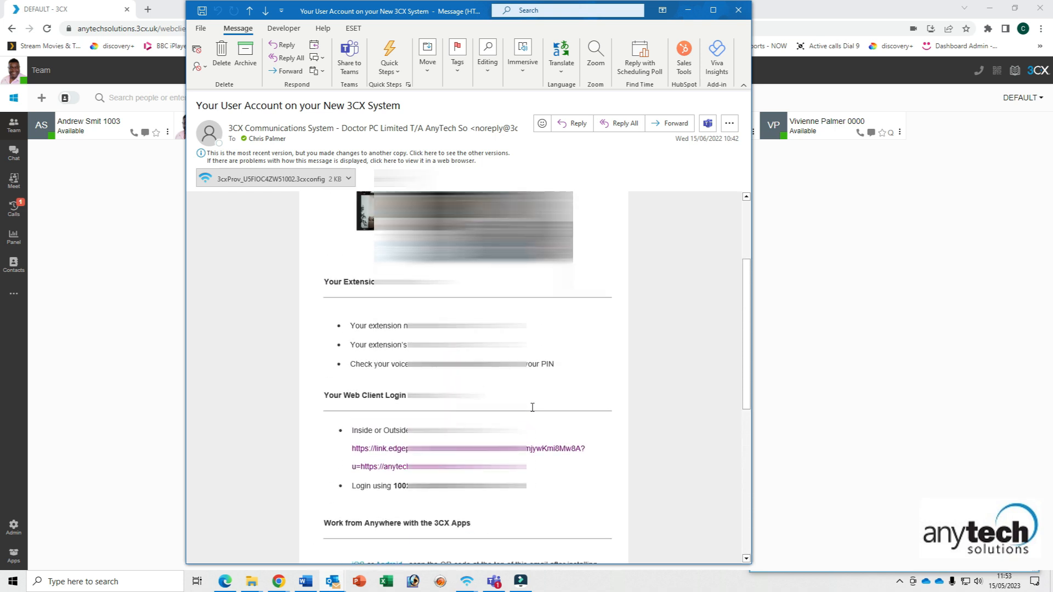
scroll(532, 407, "up", 3)
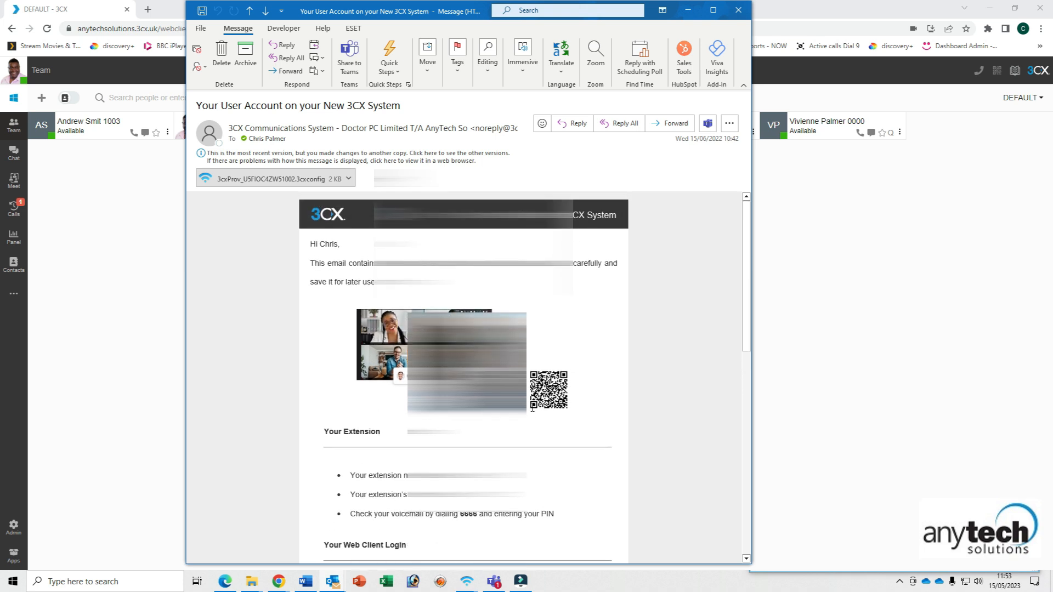
scroll(532, 408, "down", 6)
scroll(532, 407, "down", 3)
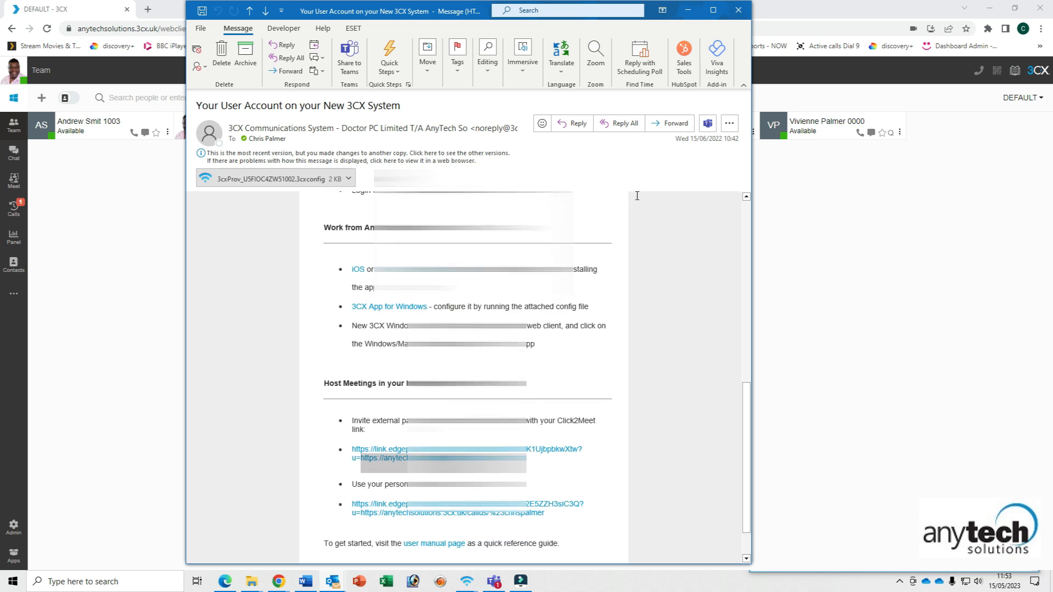
scroll(643, 267, "up", 9)
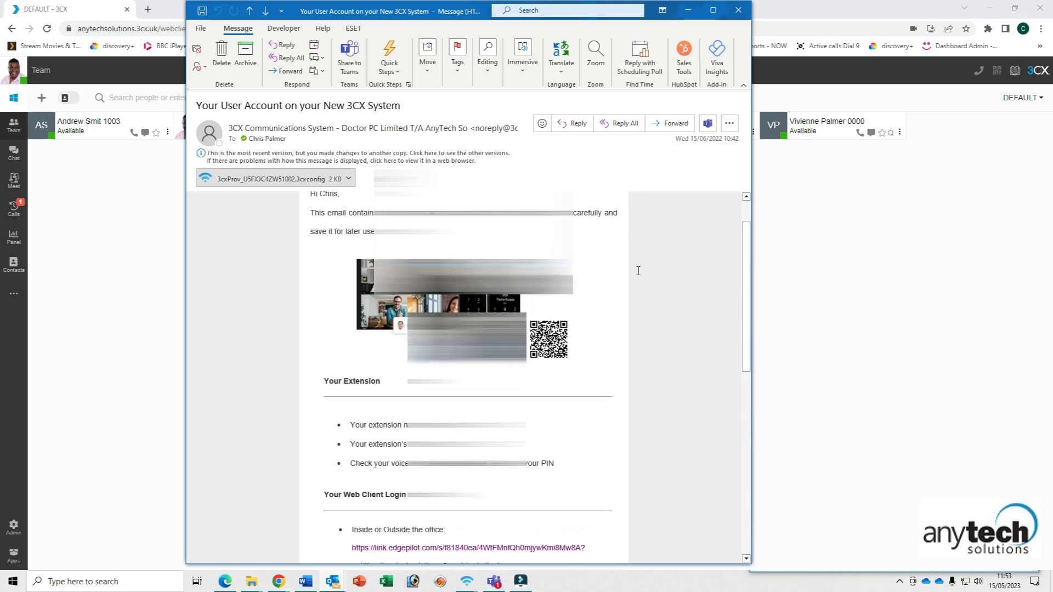
scroll(524, 378, "down", 2)
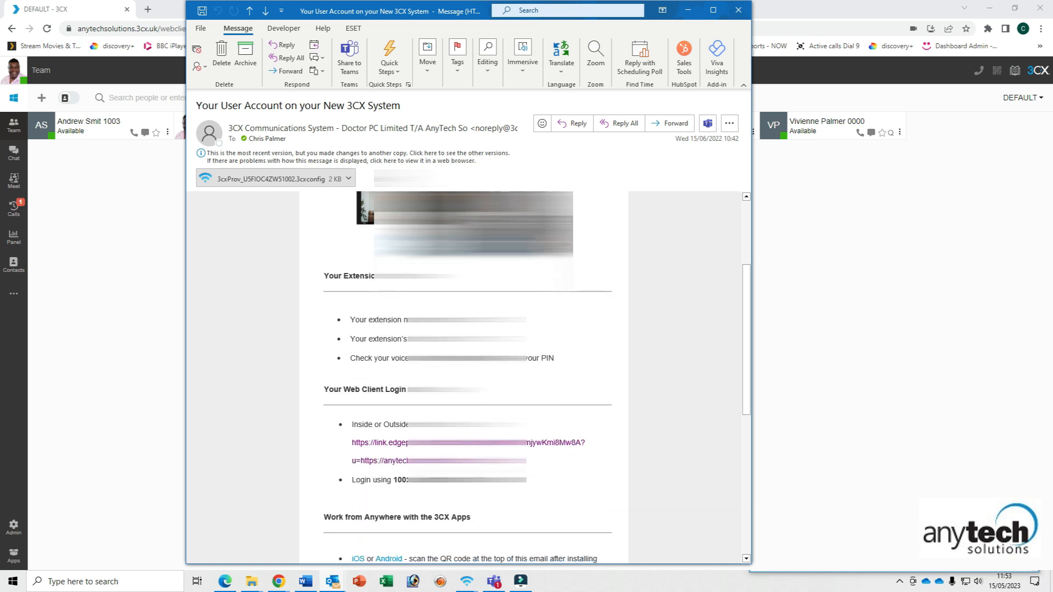
left_click(690, 11)
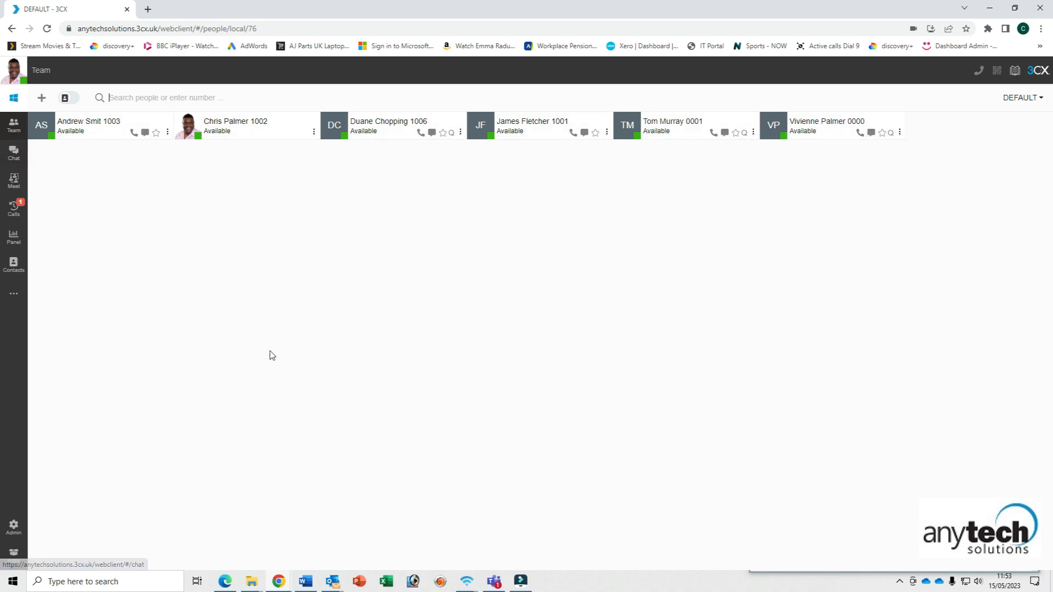
- Go through the Chat list to the Meet page with its webcam preview and meeting link
left_click(14, 156)
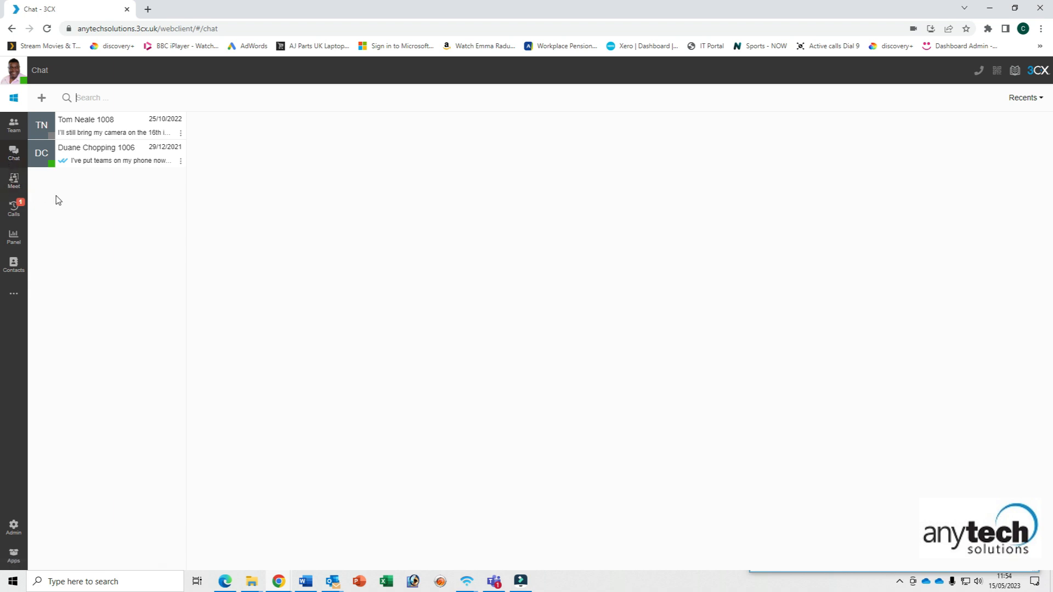
left_click(15, 179)
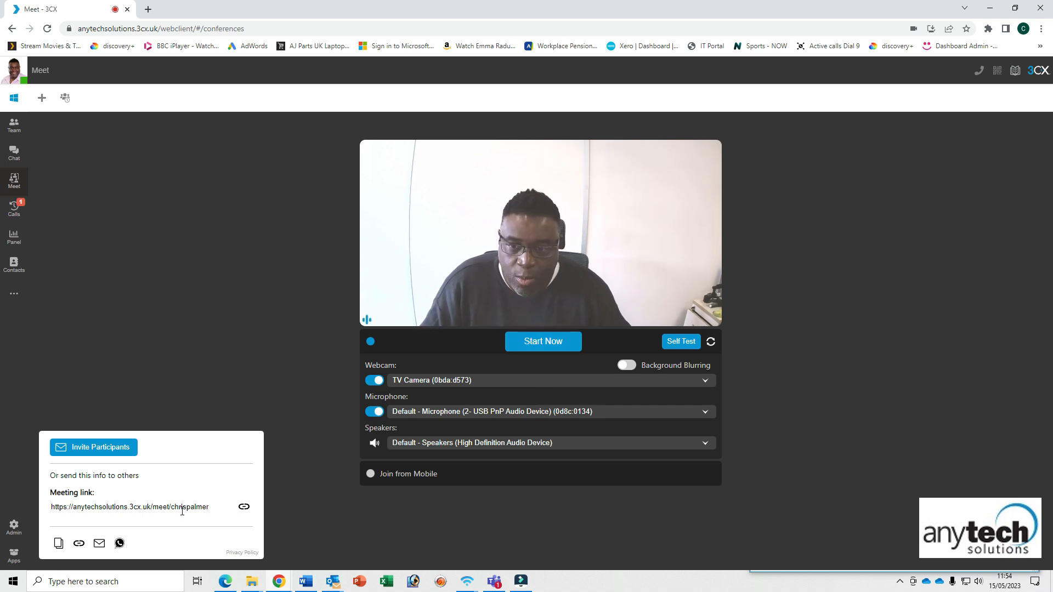
- Select the personal meeting link, then return to the previous Chat page
left_click_drag(214, 507, 51, 511)
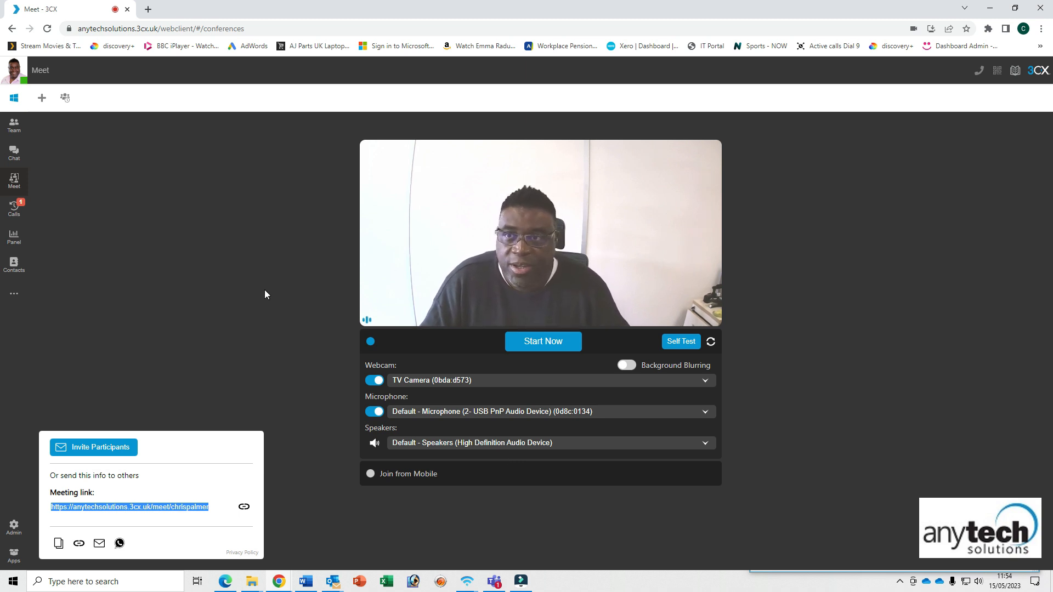
left_click(12, 28)
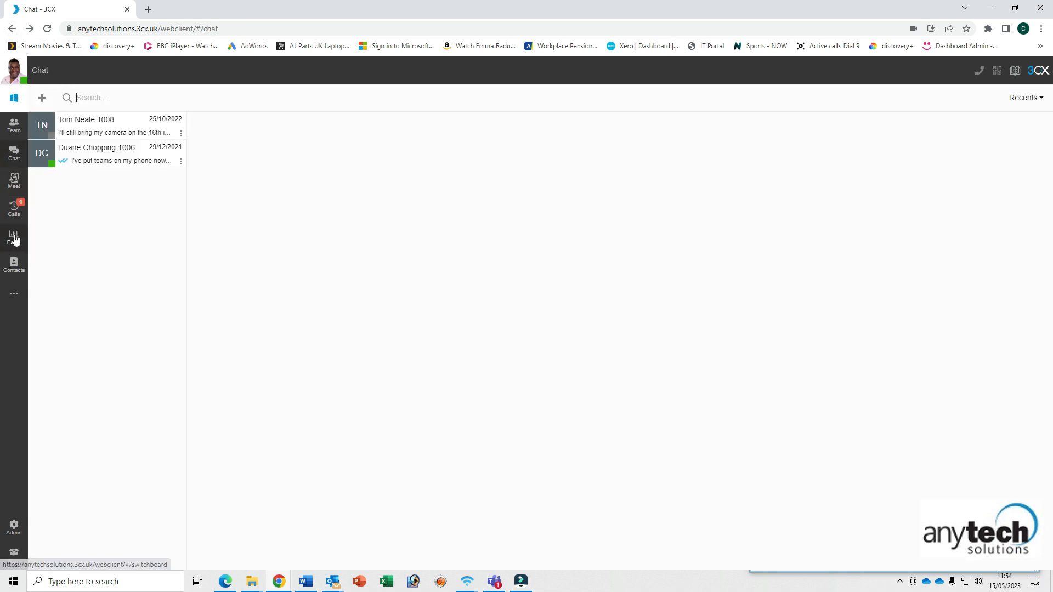
- Review the Missed calls history from top to bottom
left_click(14, 211)
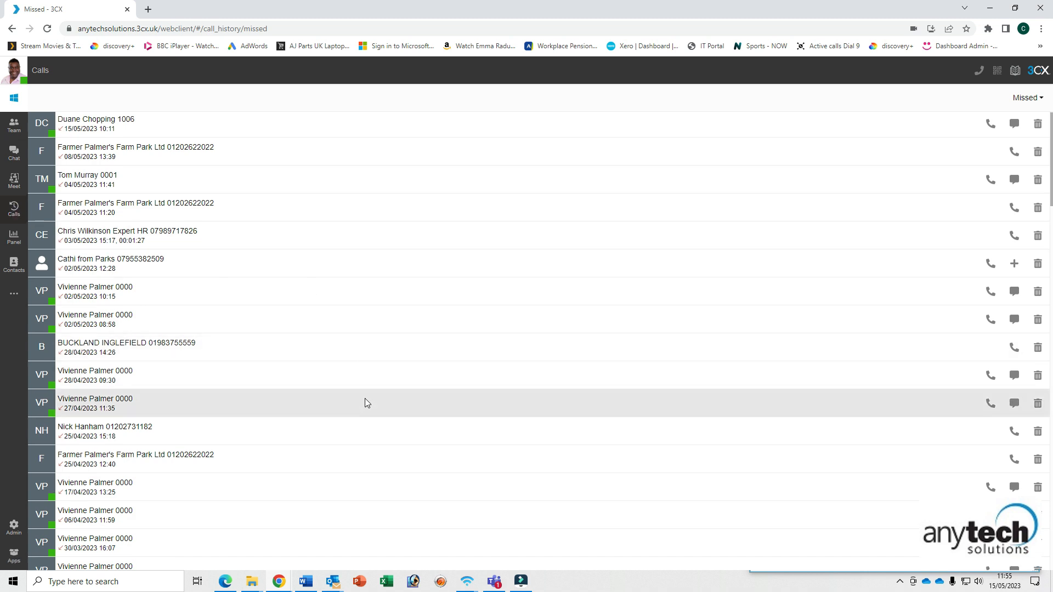
scroll(365, 399, "down", 2)
scroll(367, 403, "down", 15)
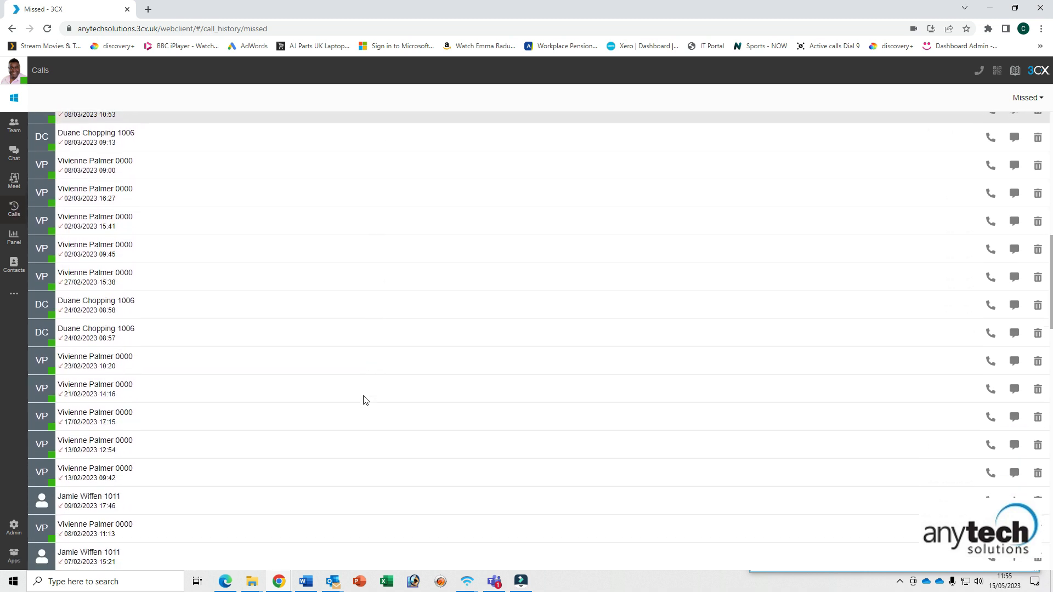
scroll(366, 400, "down", 7)
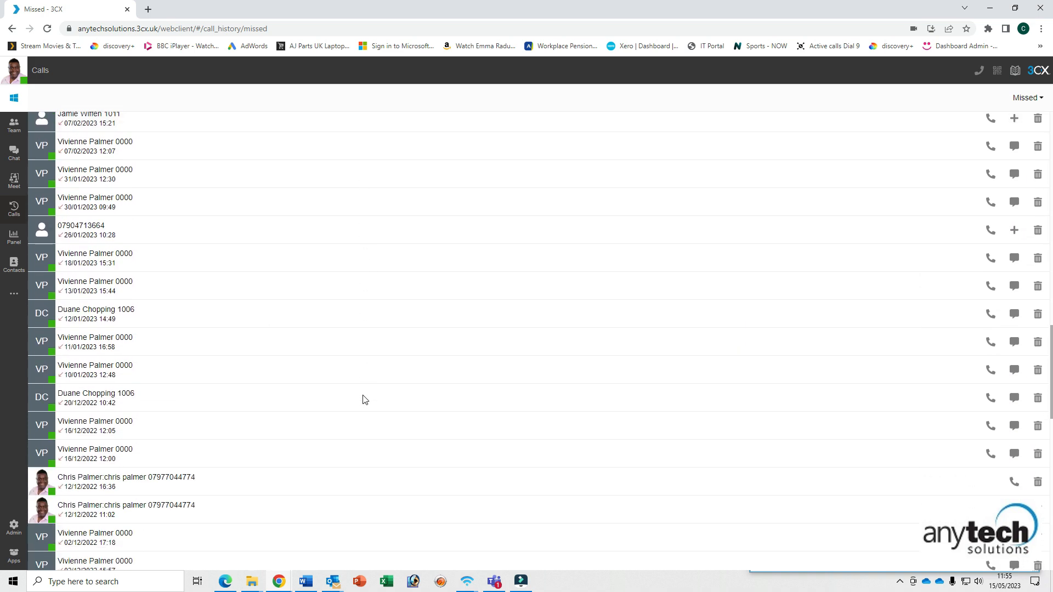
scroll(365, 400, "down", 5)
scroll(365, 399, "up", 7)
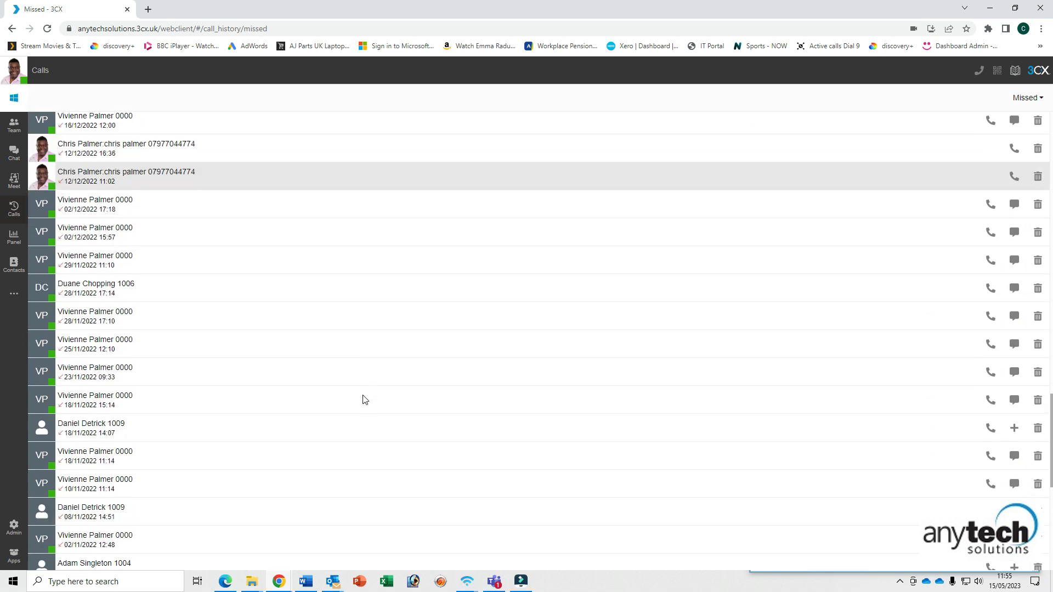
scroll(363, 400, "up", 5)
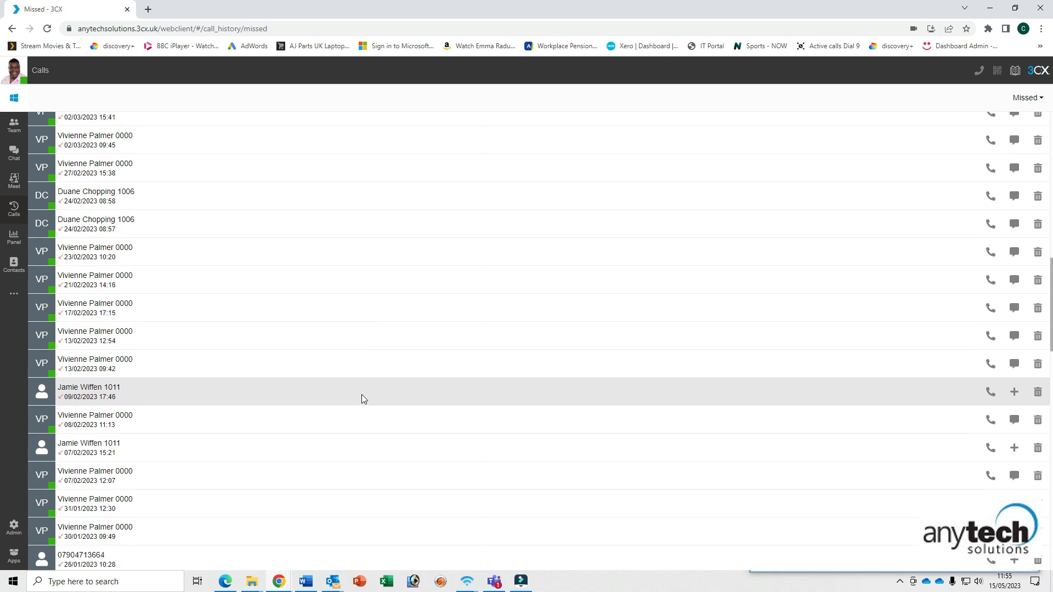
scroll(361, 395, "up", 10)
scroll(362, 398, "up", 3)
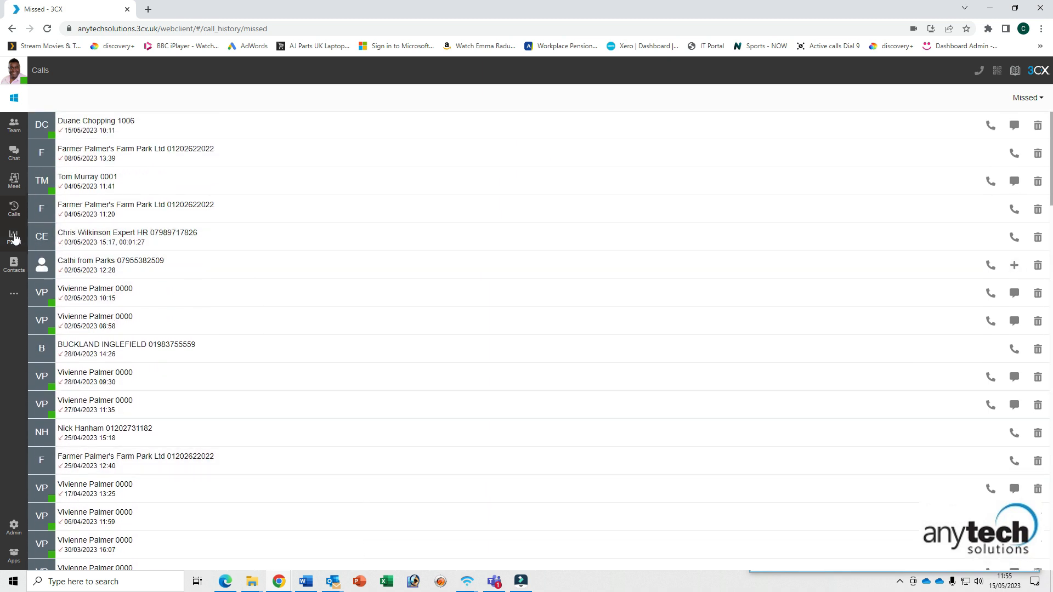
- Switch to the All call history and inspect a caller's call entry
left_click(13, 211)
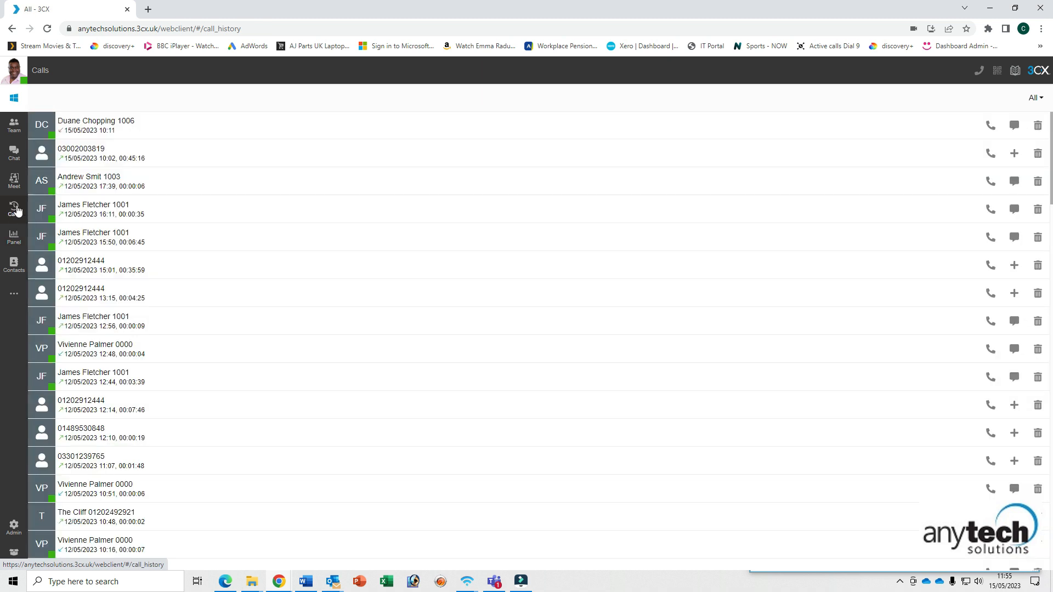
left_click(159, 127)
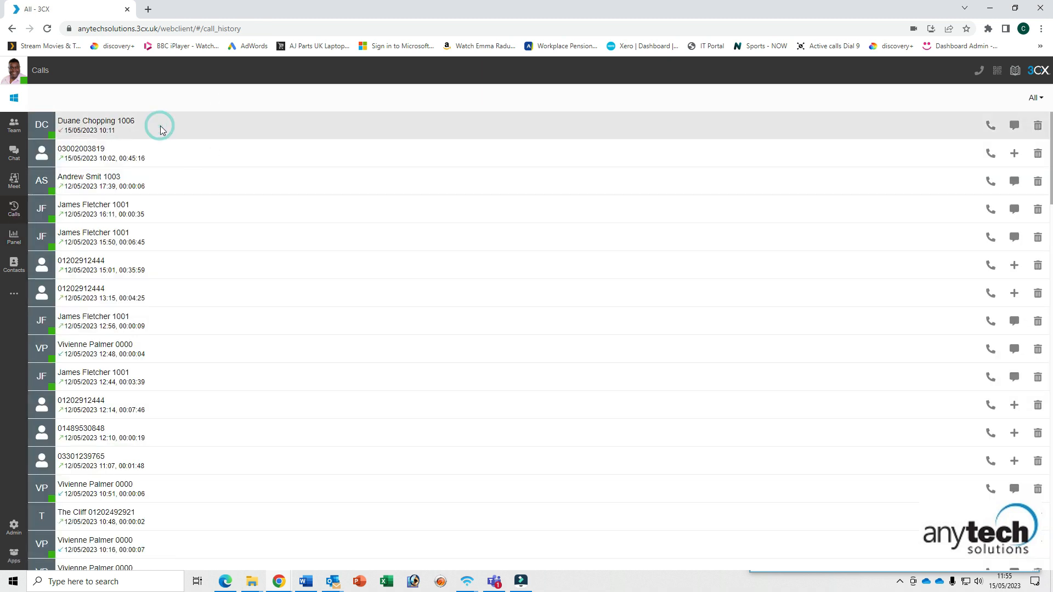
left_click(991, 126)
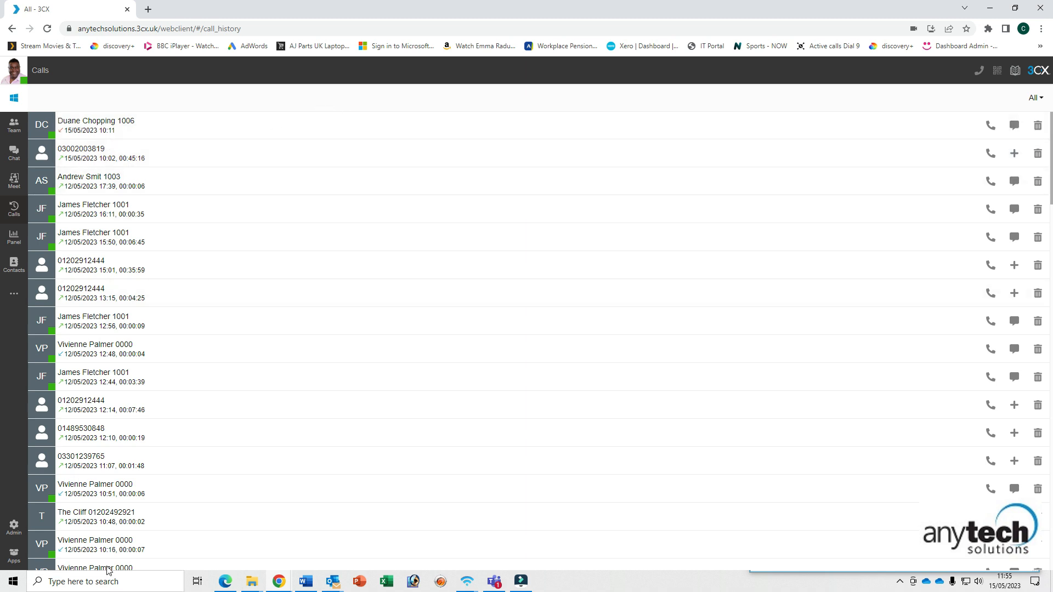
scroll(416, 385, "down", 1)
scroll(416, 385, "down", 4)
scroll(416, 385, "up", 5)
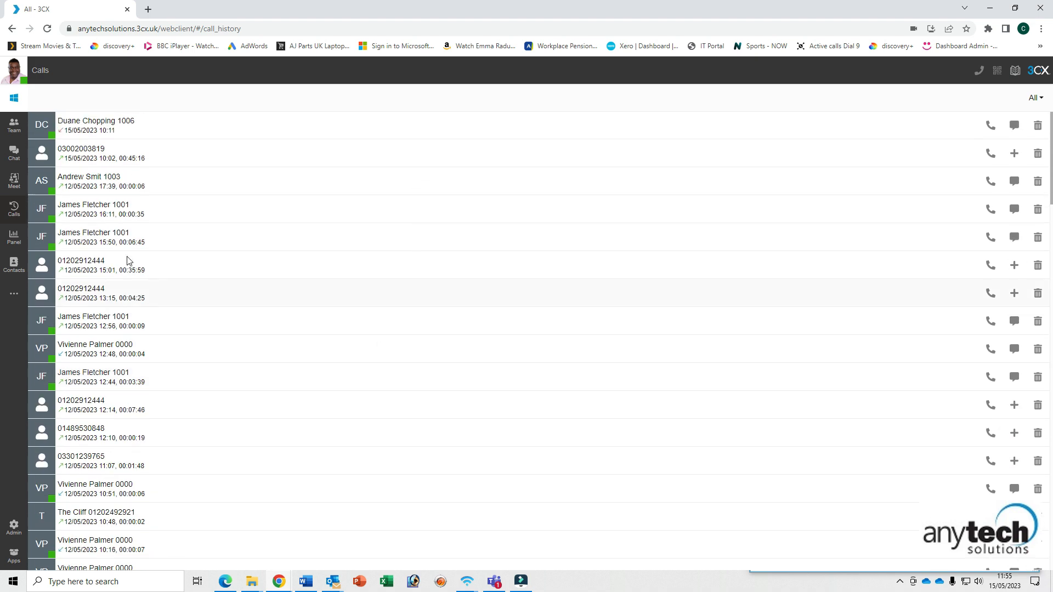
left_click(14, 237)
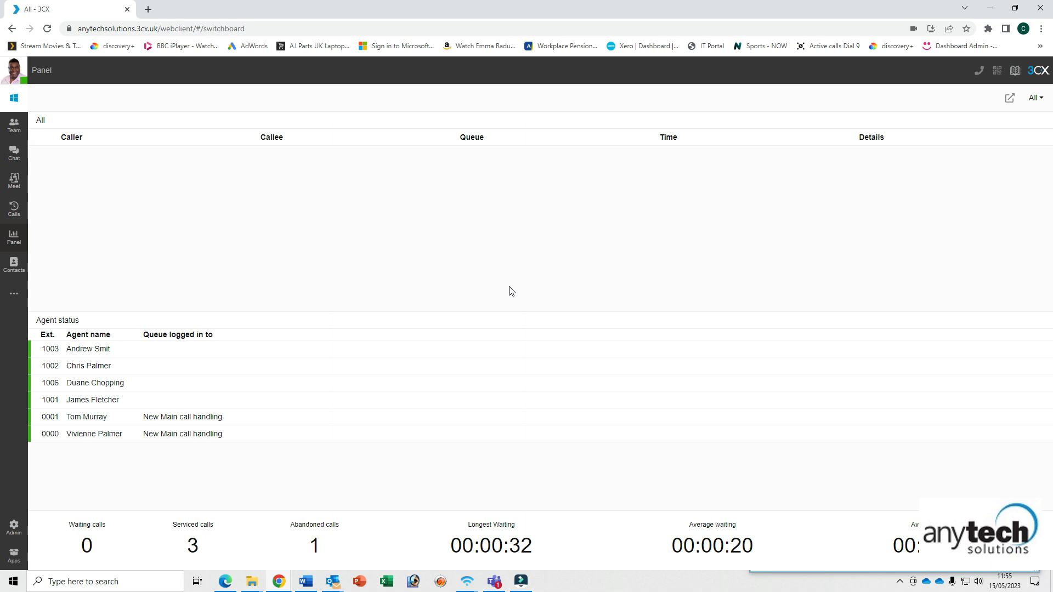
- Show the 8010 New Main call handling queue, then switch the Panel view to Wallboard
left_click(1042, 103)
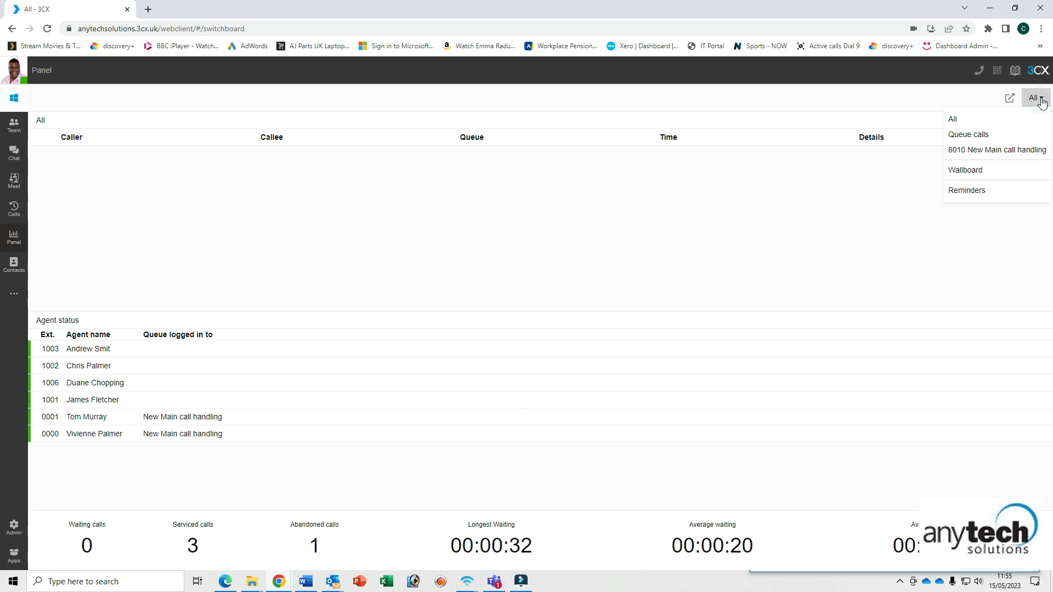
left_click(988, 152)
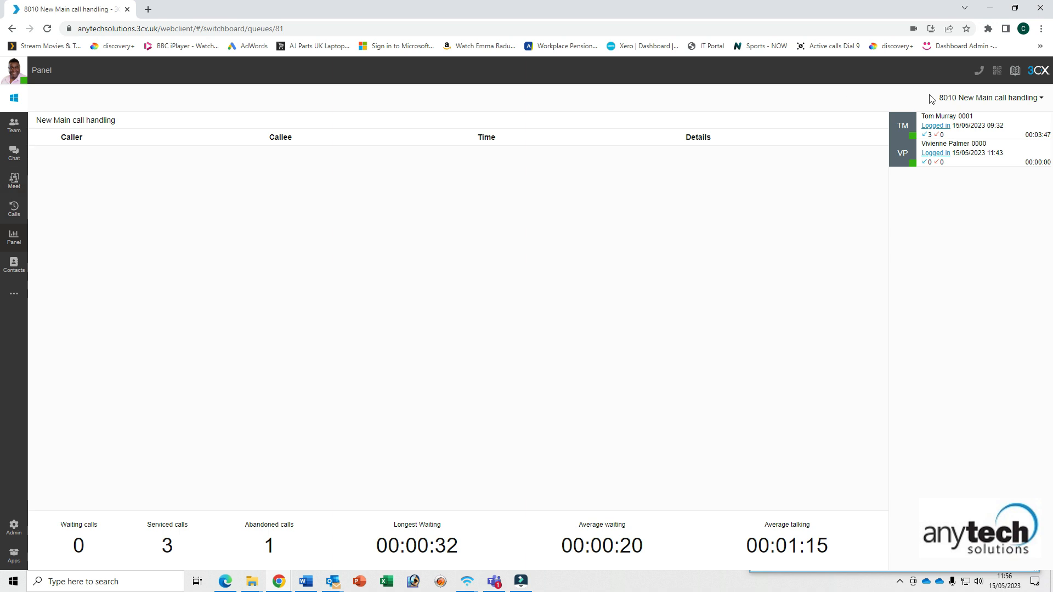
left_click(1042, 99)
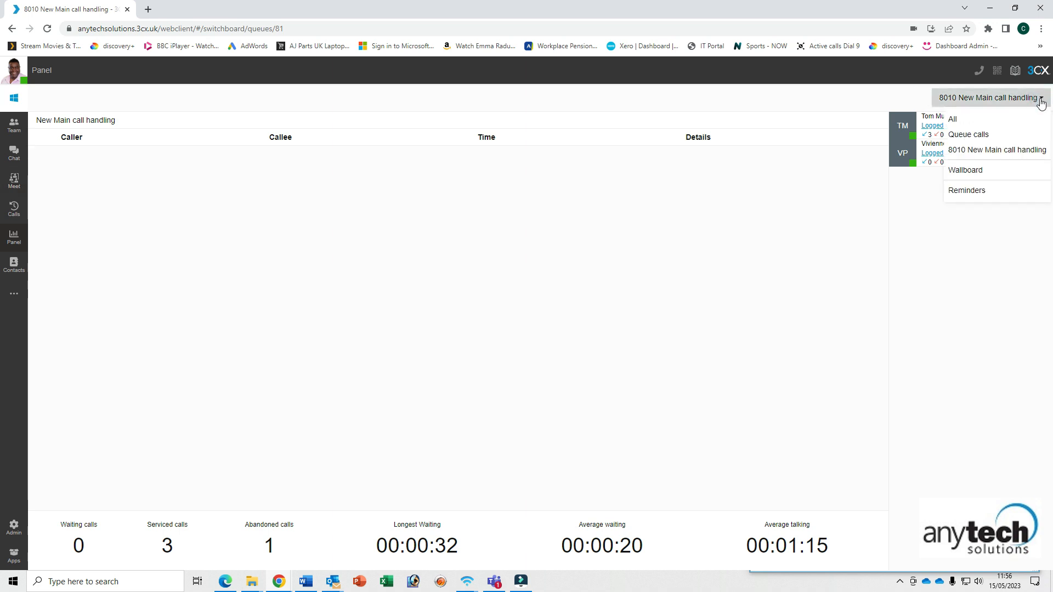
left_click(996, 171)
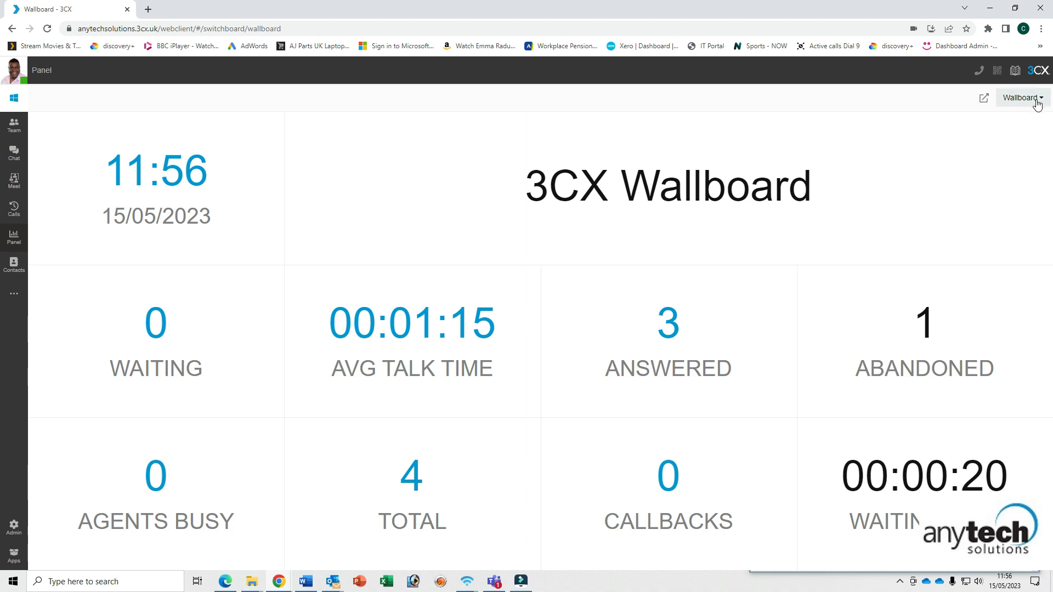
- Leave the Wallboard and go to the Contacts list
left_click(14, 265)
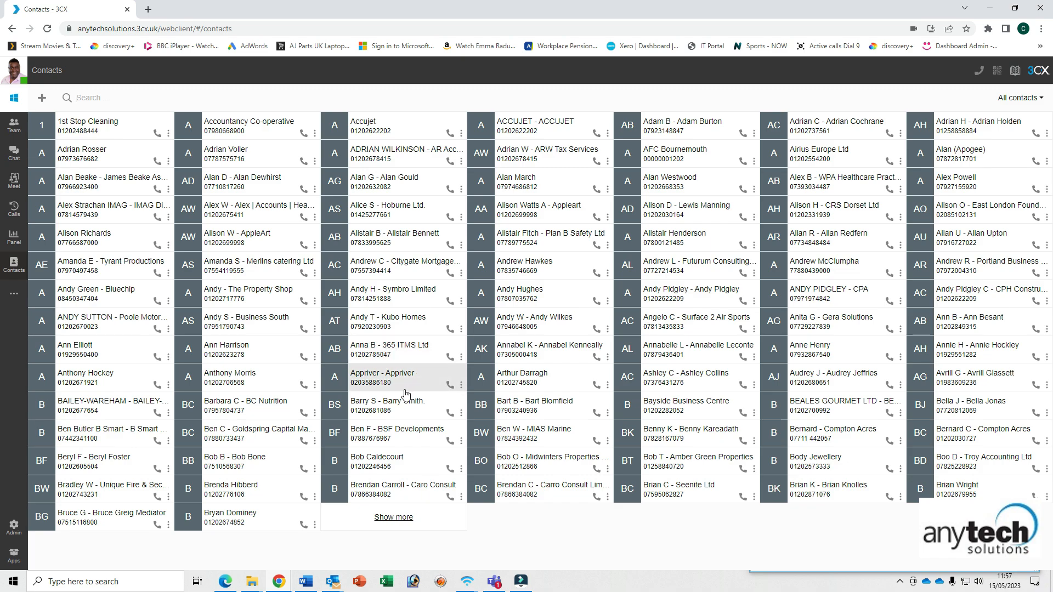
- Load more contacts, browse the list, and start a blank new contact
left_click(399, 517)
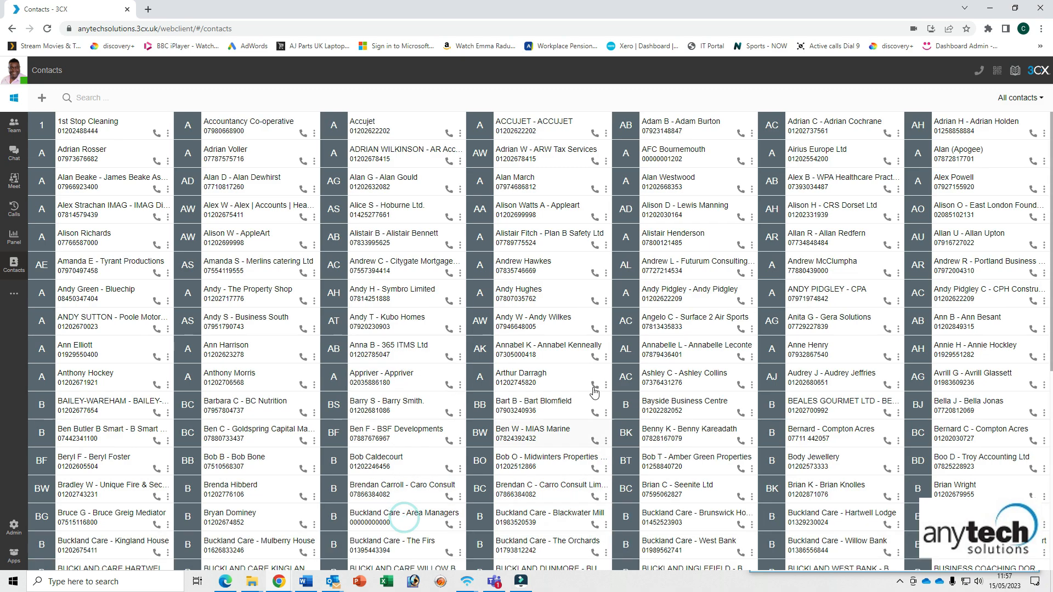
scroll(586, 380, "down", 2)
scroll(586, 379, "down", 4)
scroll(586, 379, "up", 7)
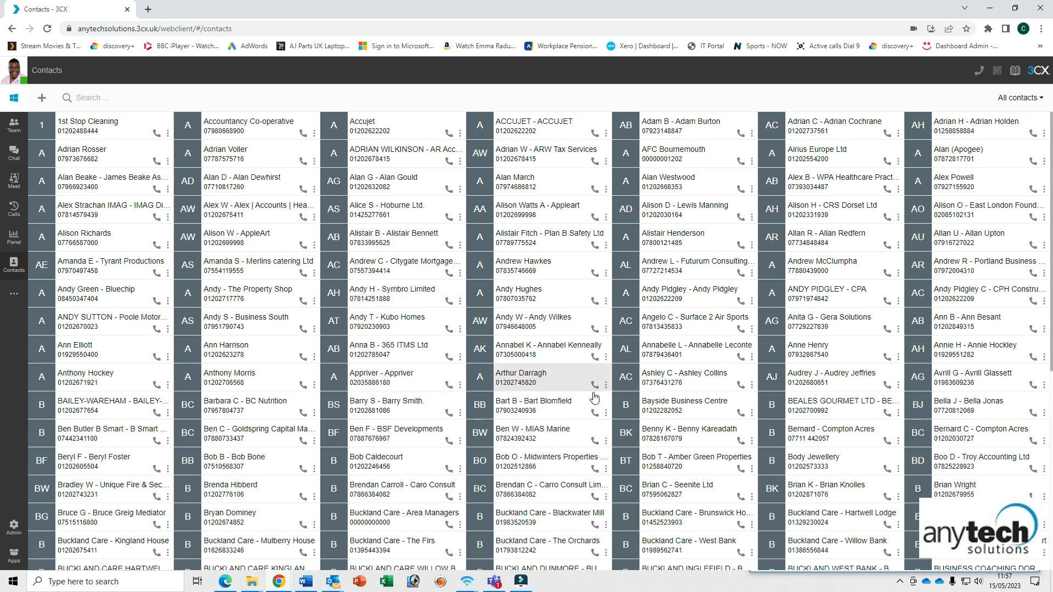
left_click(42, 98)
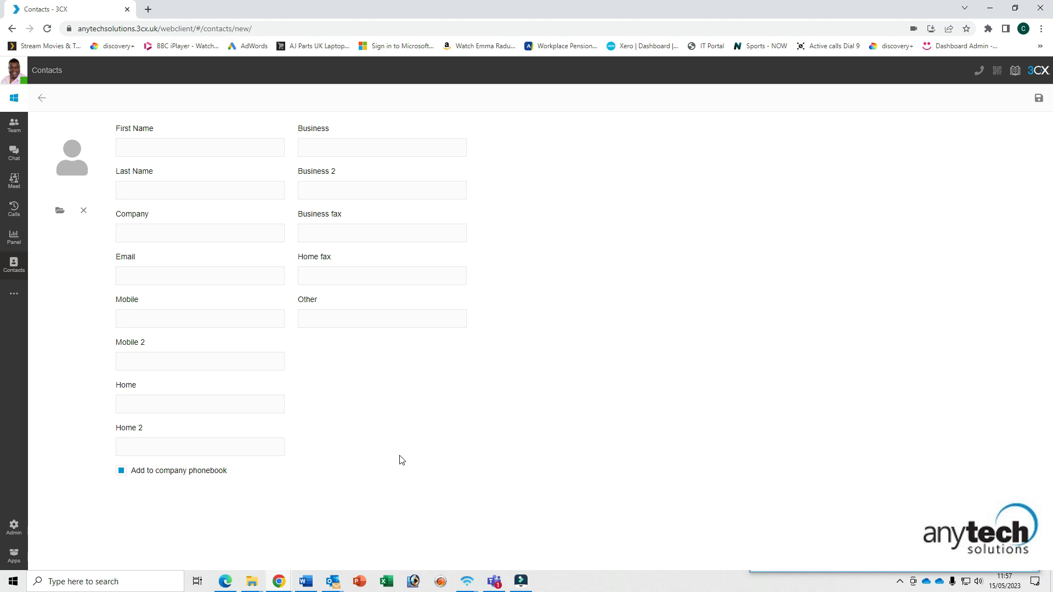
left_click(122, 475)
left_click(122, 475)
left_click(122, 472)
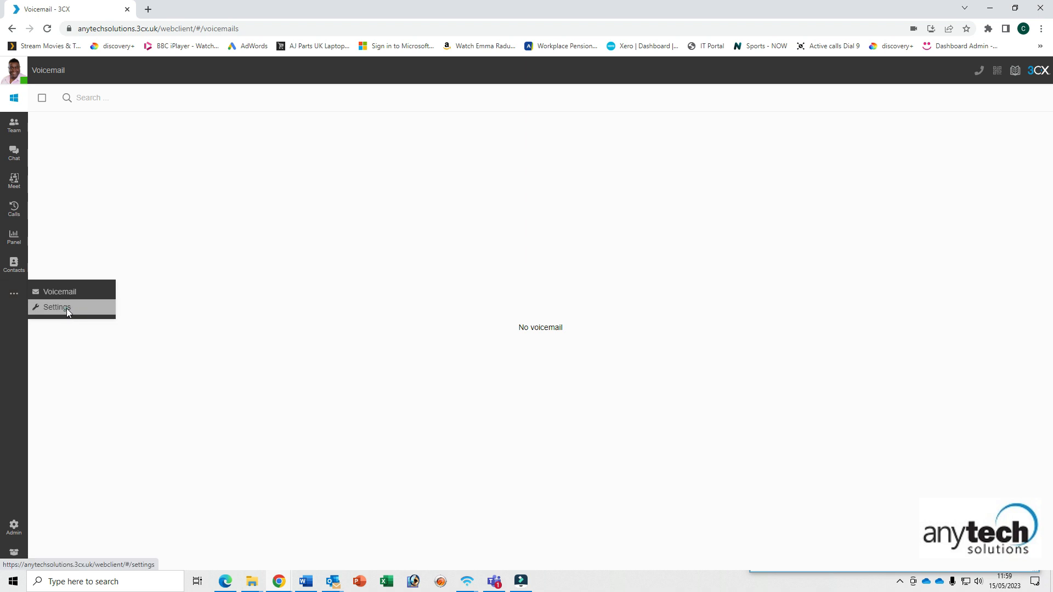
left_click(67, 311)
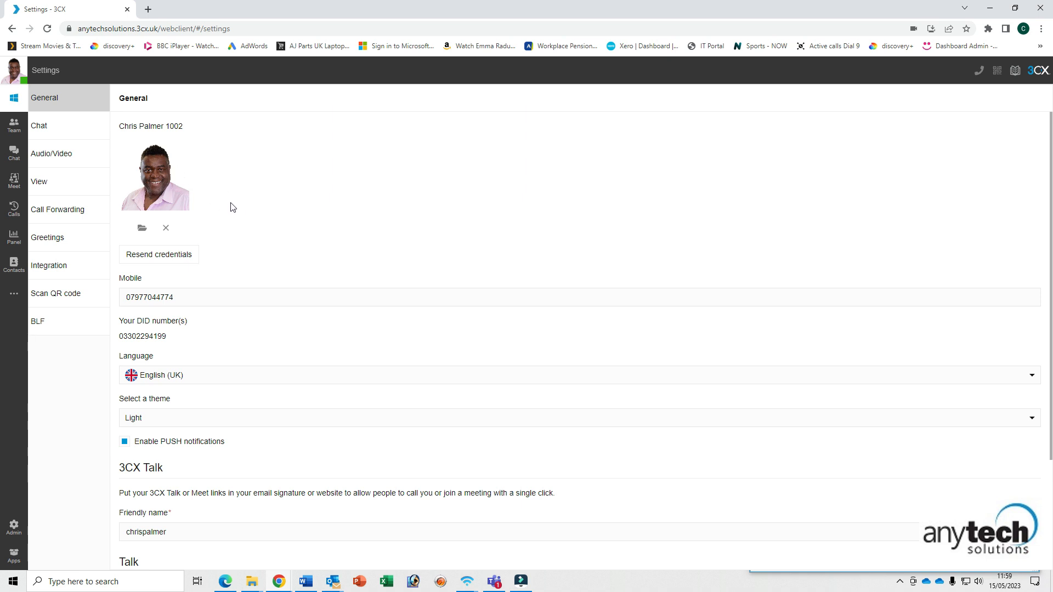
- Scroll General settings to the Talk and Meet URLs, then view Chat notification settings
scroll(230, 207, "down", 1)
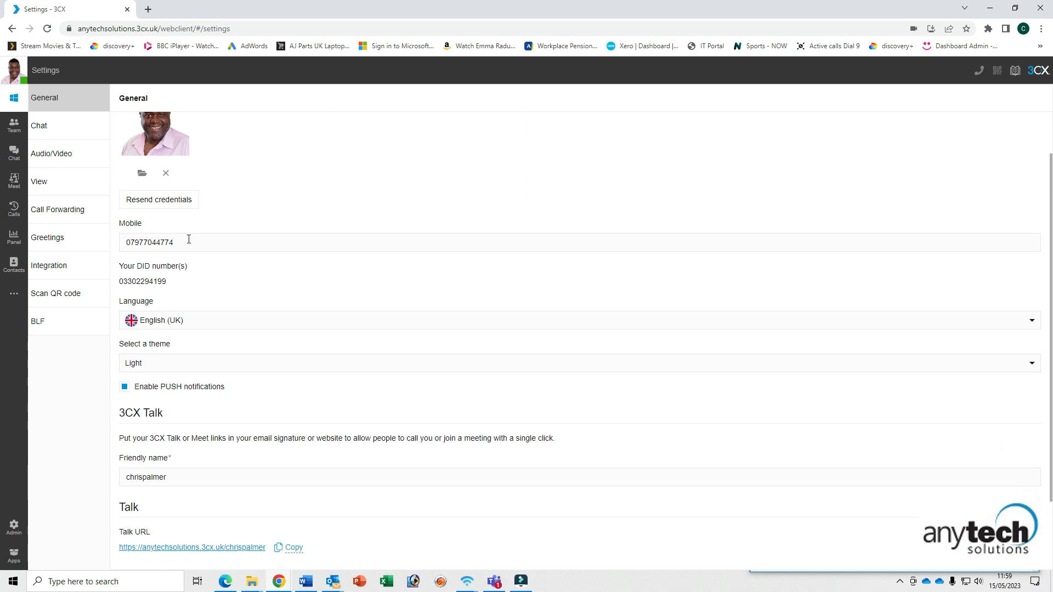
scroll(307, 310, "down", 2)
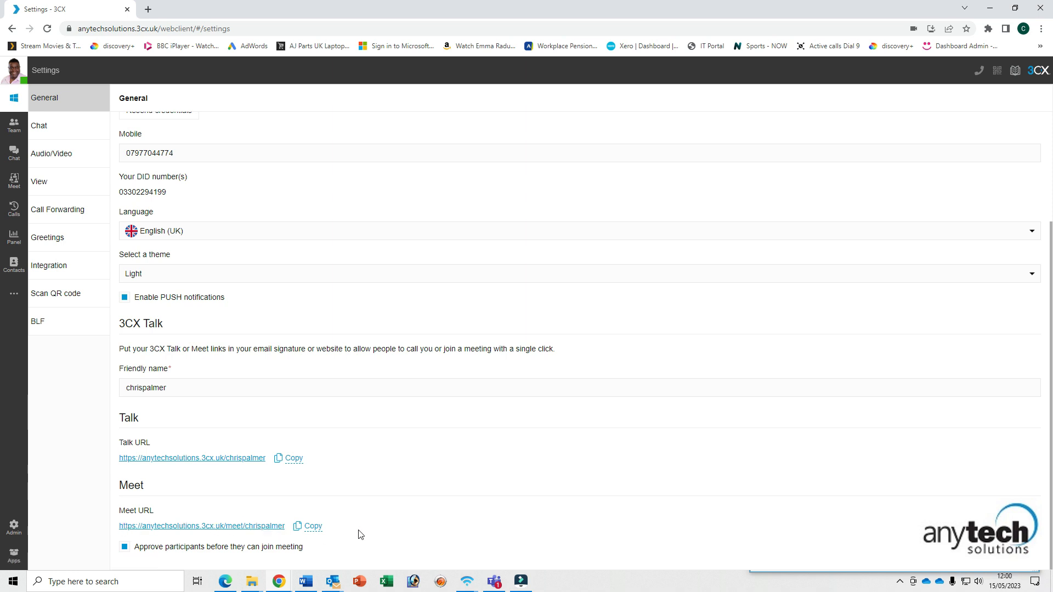
left_click(61, 127)
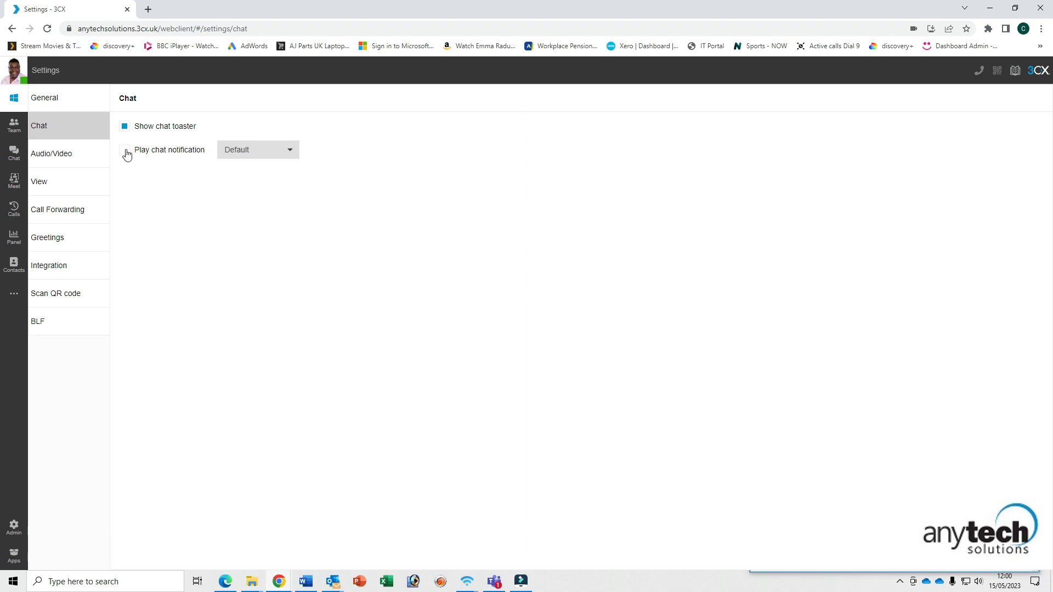
- Browse Audio/Video and View settings, then show Available forwarding: 15-second timeout to Voicemail
left_click(80, 155)
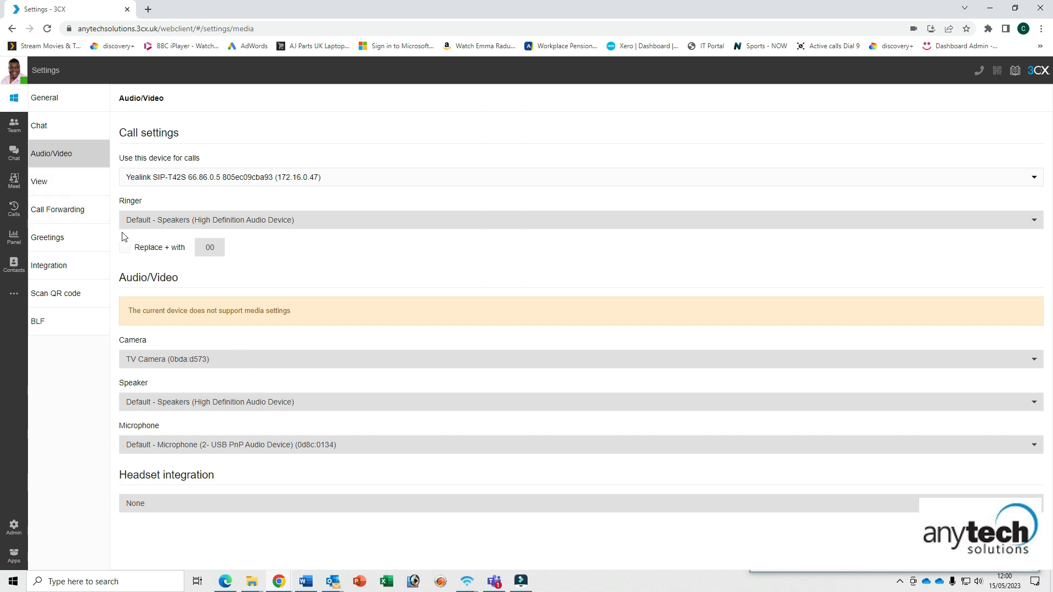
left_click(68, 180)
scroll(268, 384, "down", 2)
scroll(270, 384, "up", 2)
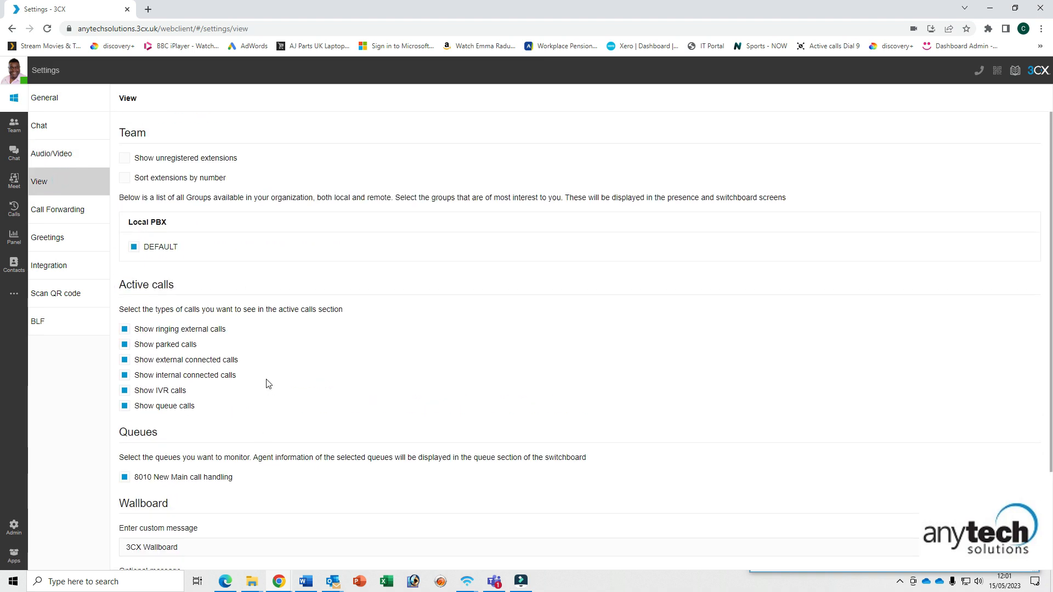
left_click(58, 211)
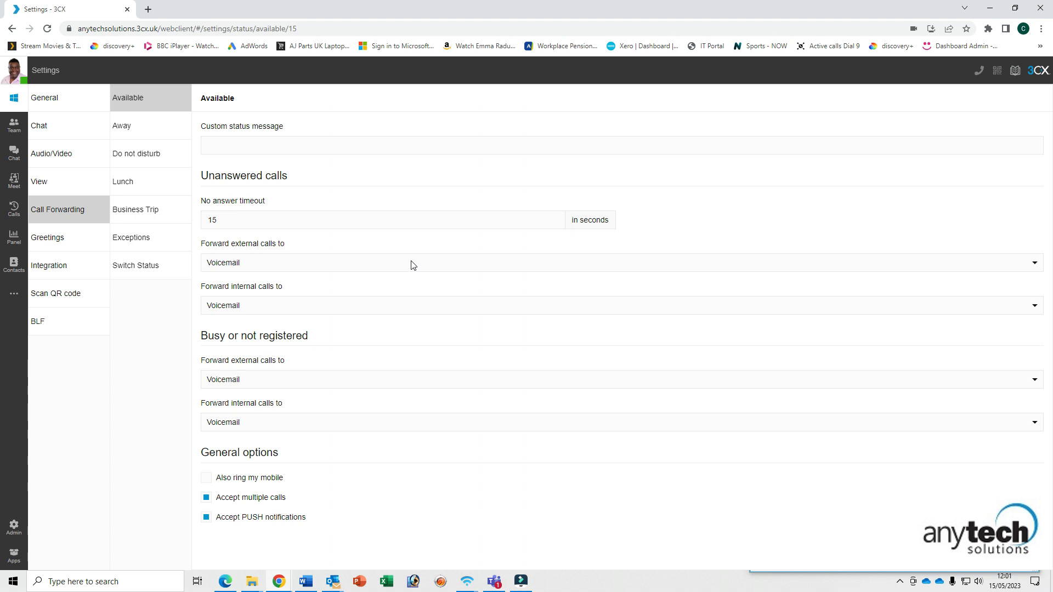
- Compare the Away, Do not disturb, Lunch and Business Trip forwarding profiles, ending on Business Trip
left_click(138, 126)
left_click(146, 155)
left_click(141, 182)
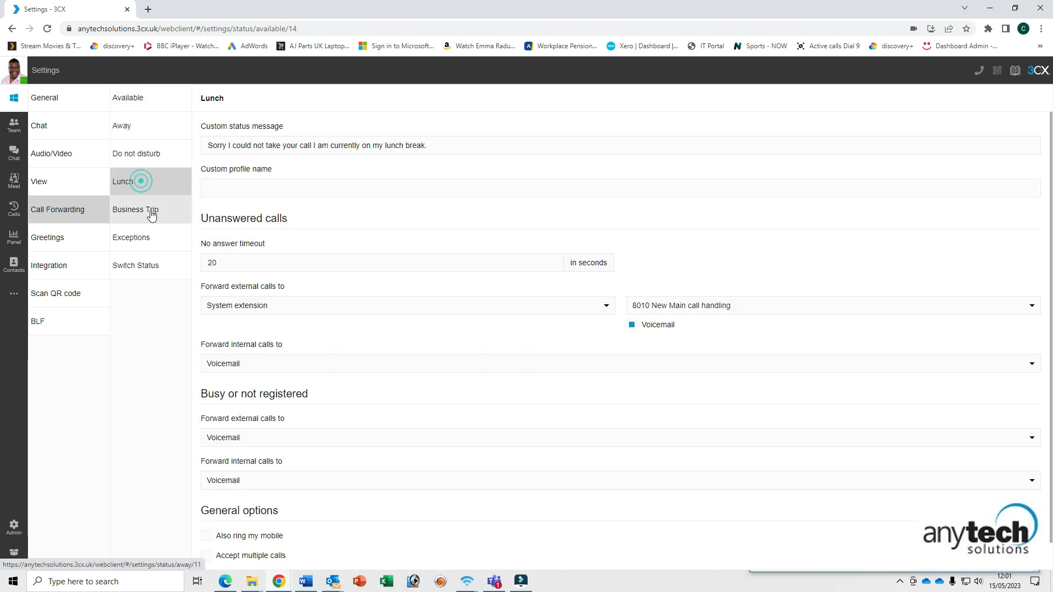
left_click(144, 214)
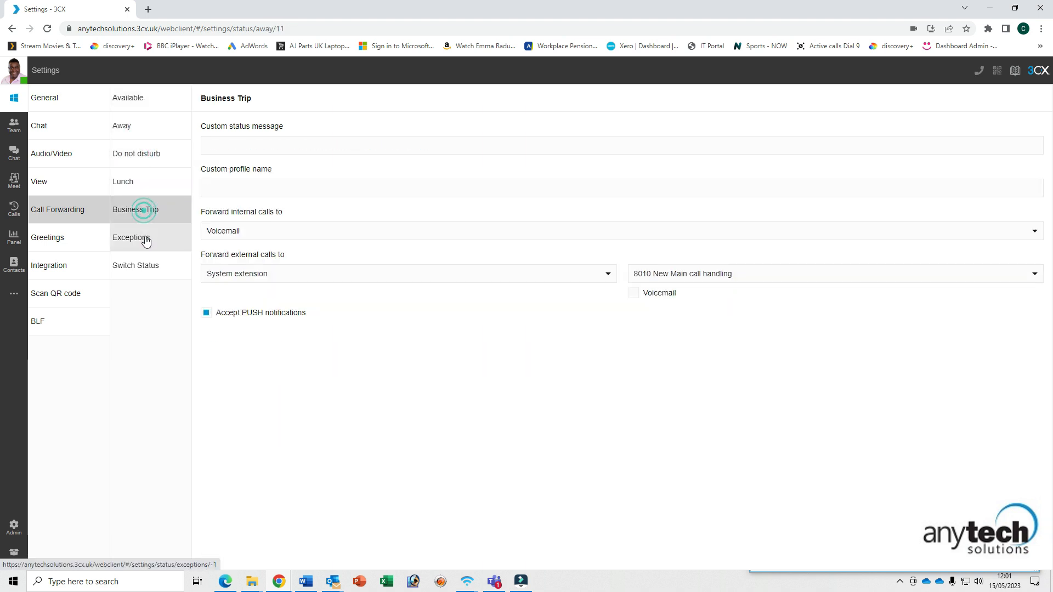
left_click(137, 178)
left_click(138, 156)
left_click(129, 124)
left_click(141, 157)
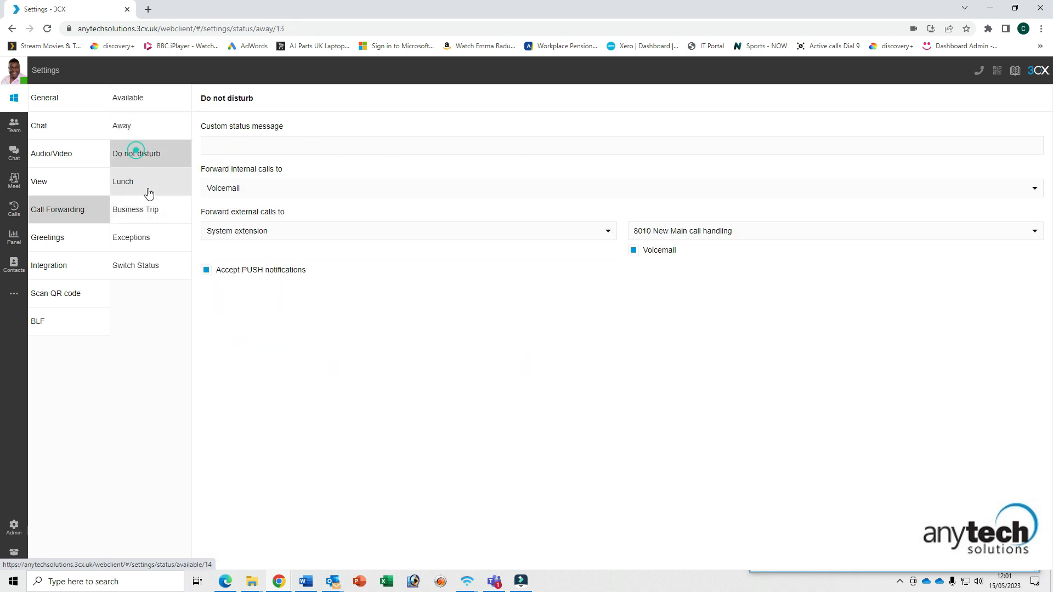
left_click(146, 187)
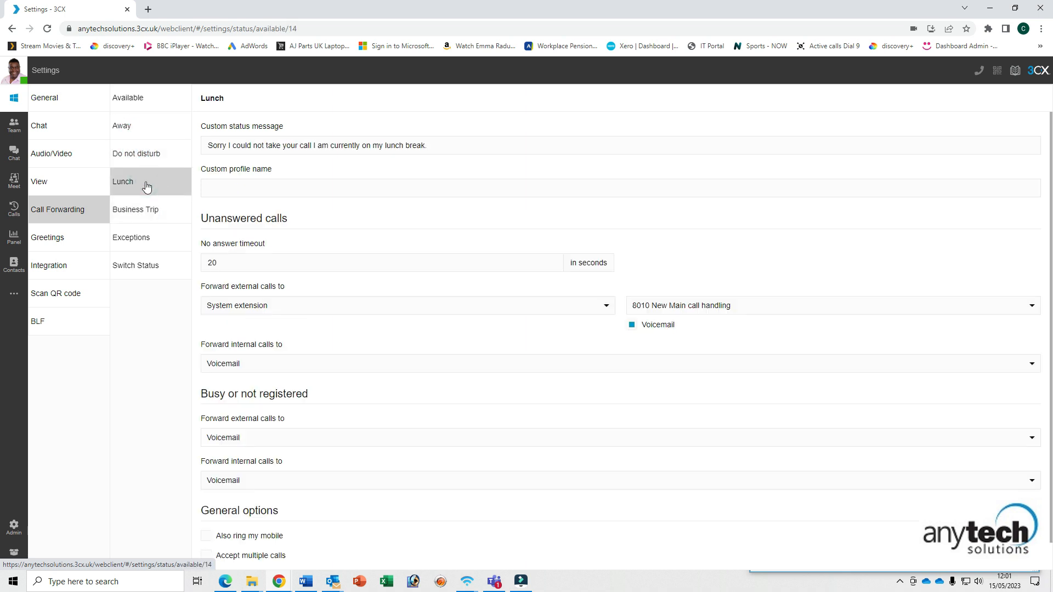
left_click(159, 214)
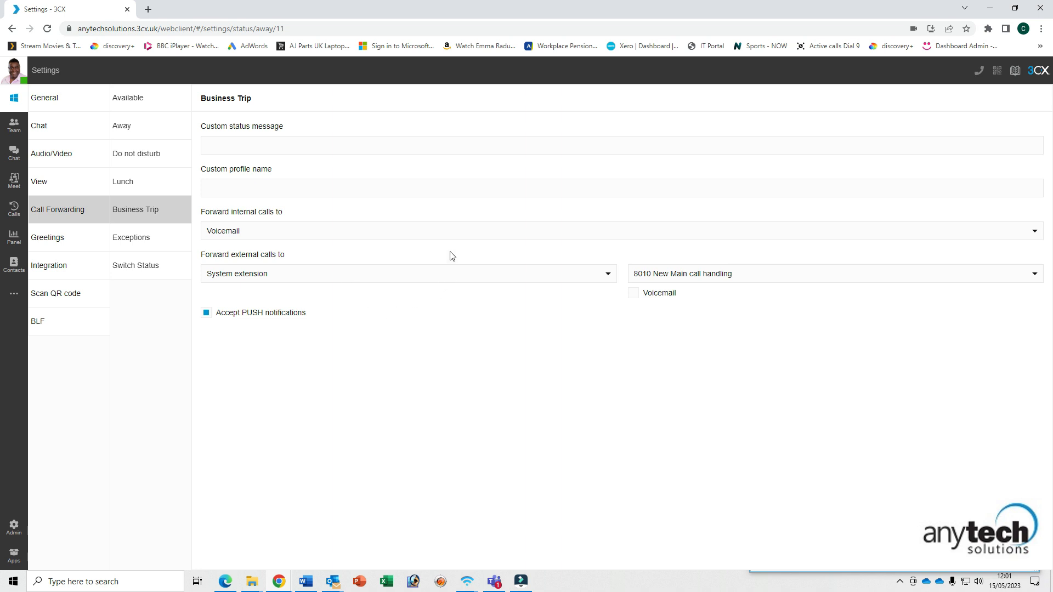
- Send Business Trip internal calls busy and forward external calls to extension 1002
left_click(283, 233)
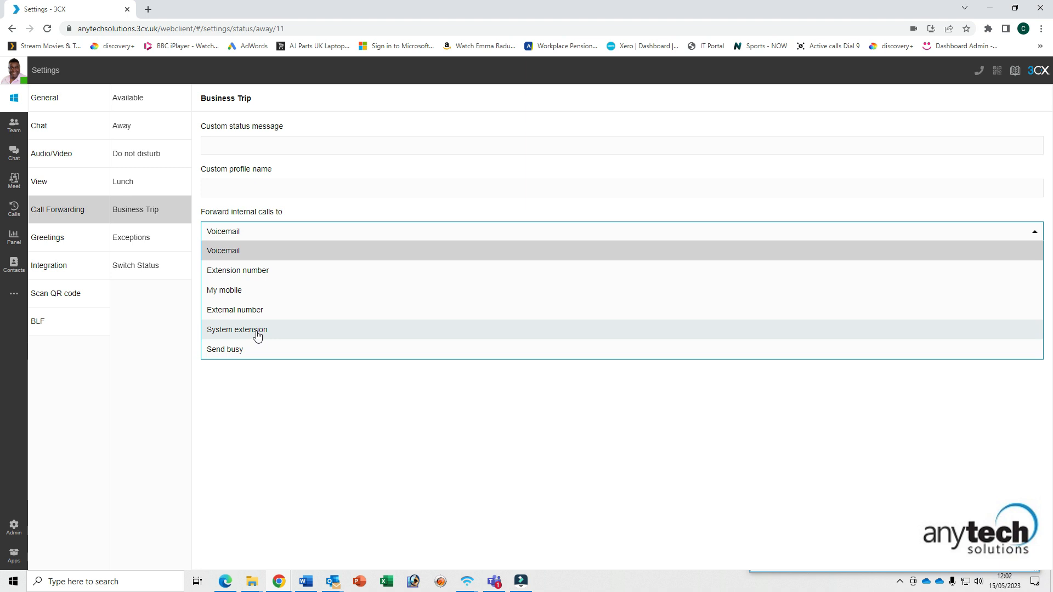
left_click(266, 402)
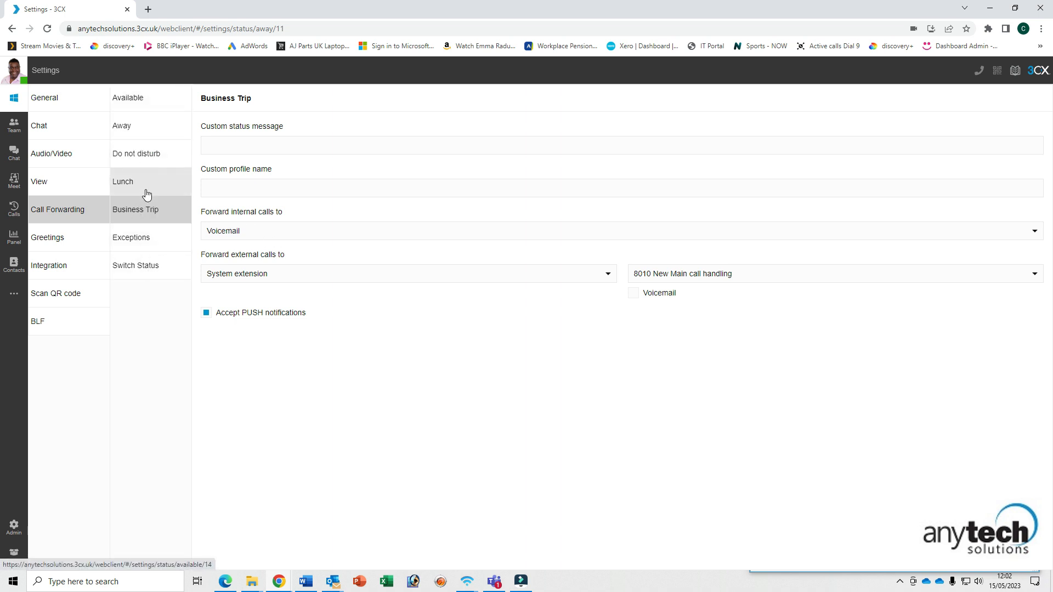
left_click(482, 278)
left_click(406, 312)
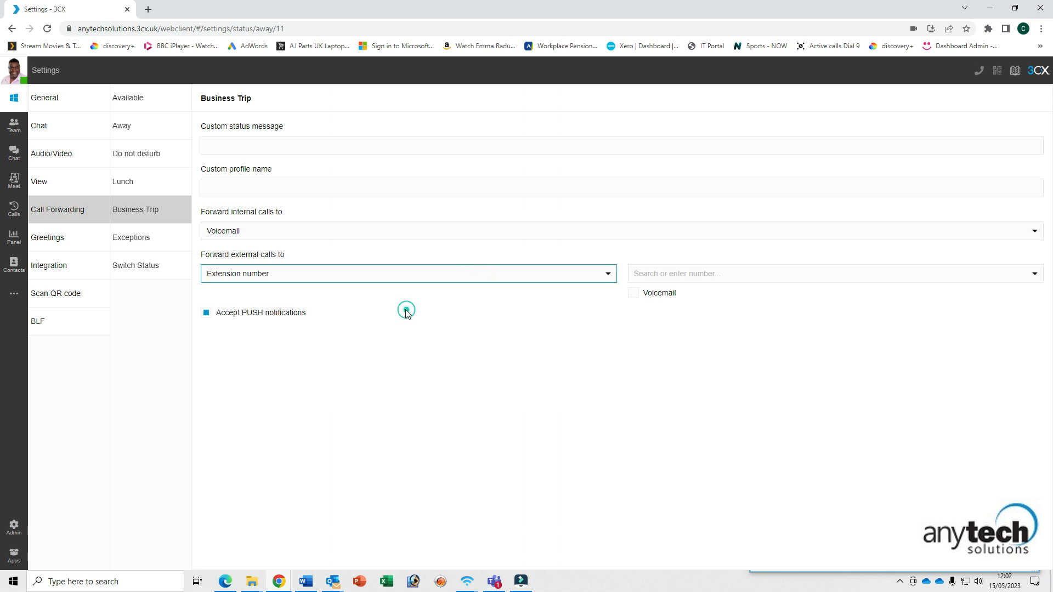
left_click(729, 274)
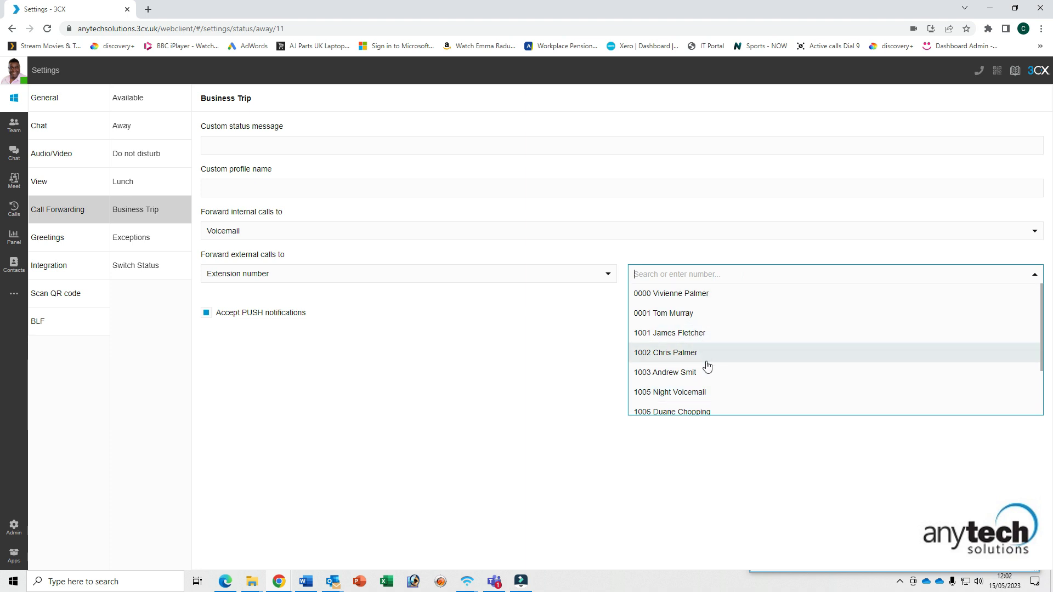
left_click(505, 376)
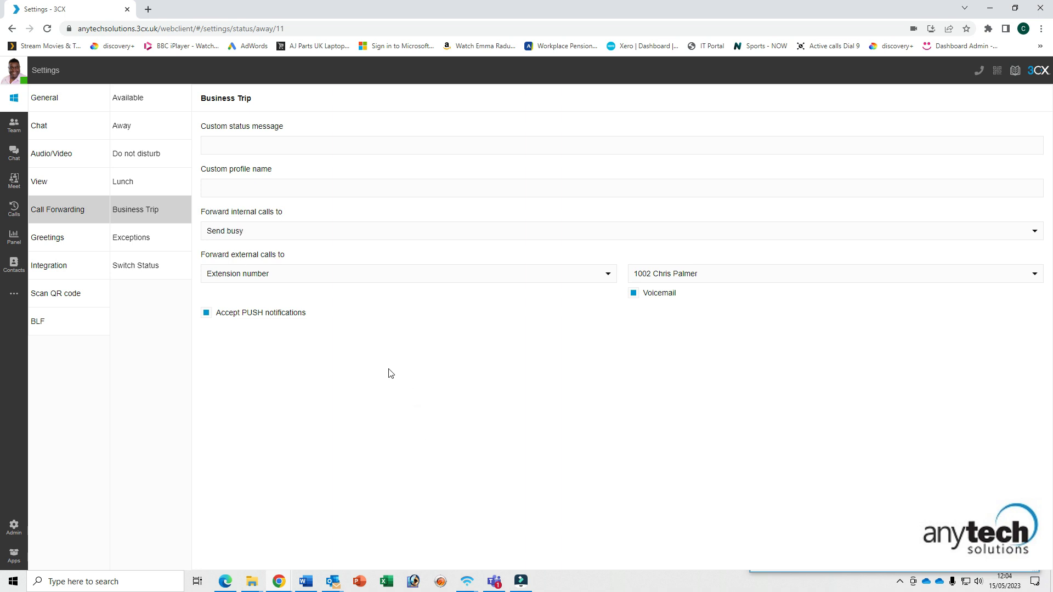
- Switch external forwarding from My mobile to system extension 8010 New Main call handling
left_click(318, 276)
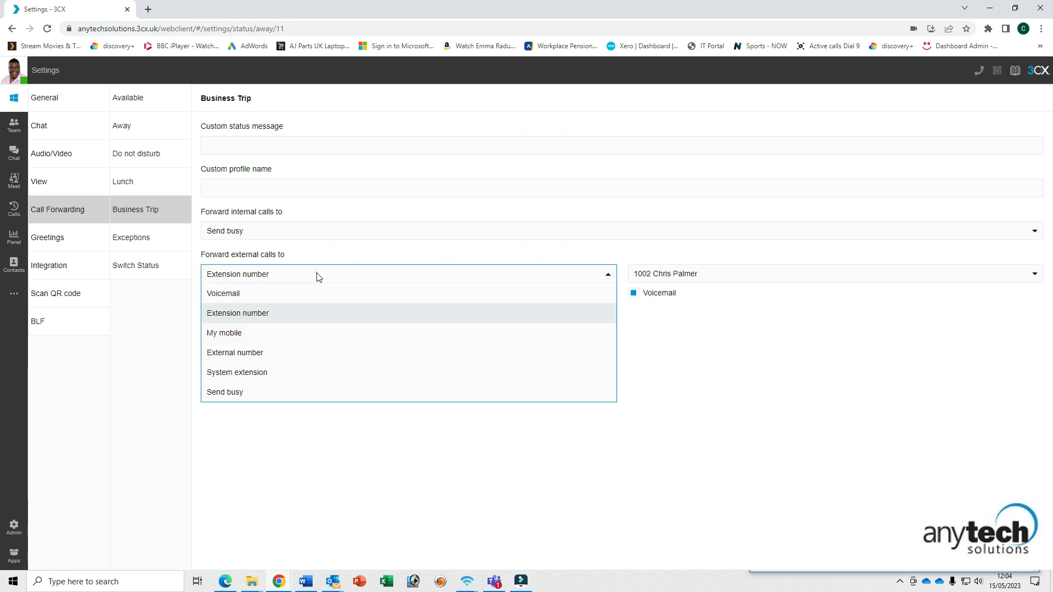
left_click(281, 332)
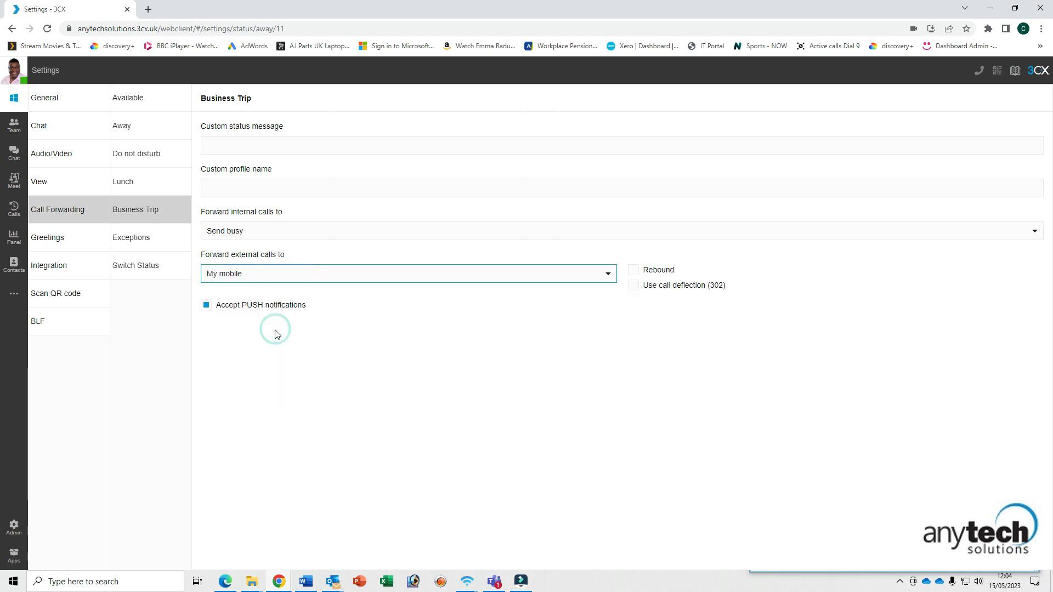
left_click(402, 278)
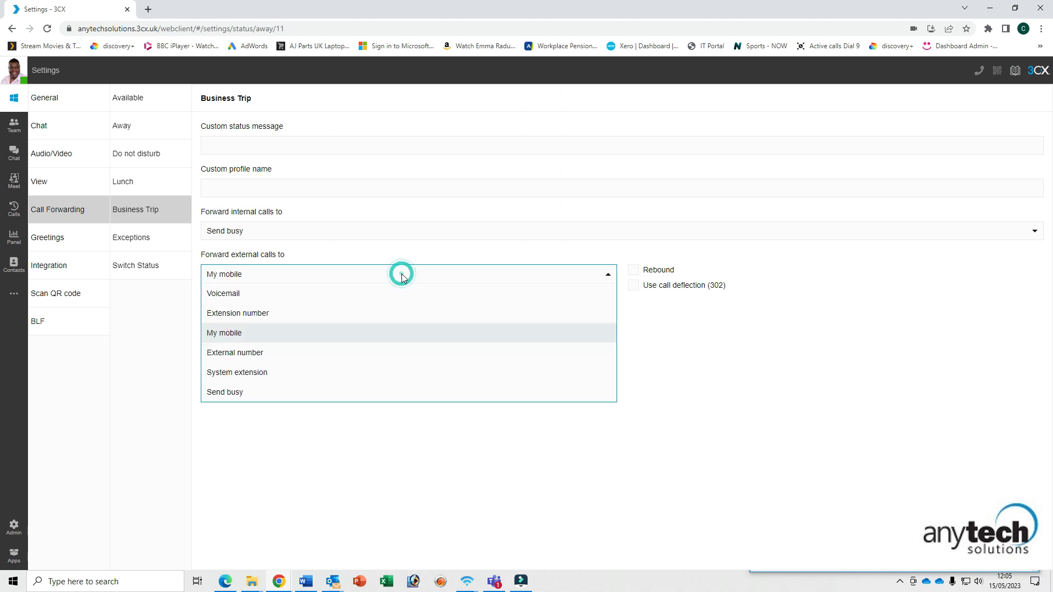
left_click(250, 374)
left_click(722, 278)
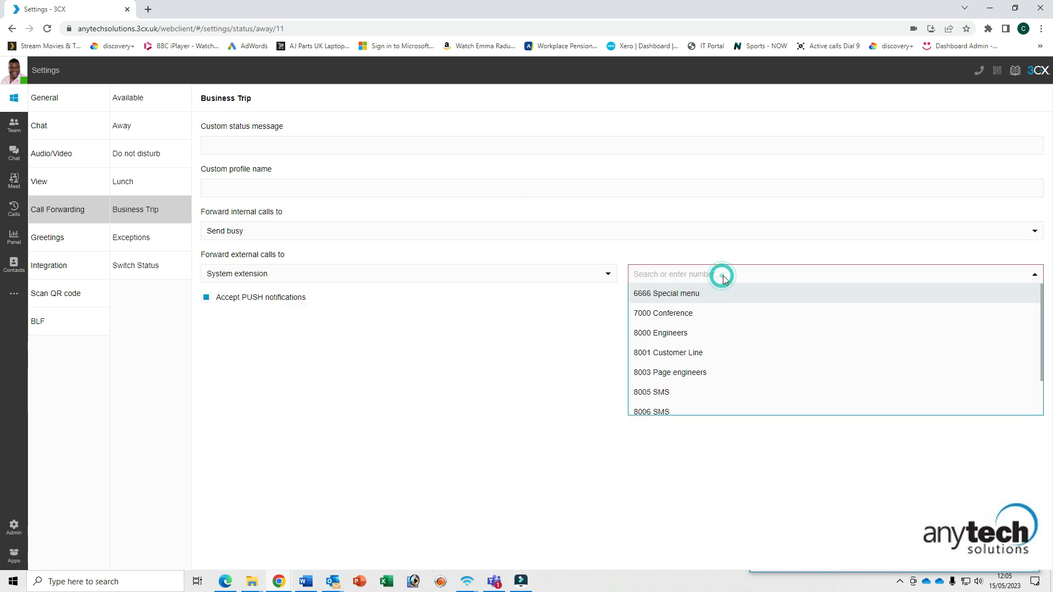
scroll(760, 356, "down", 1)
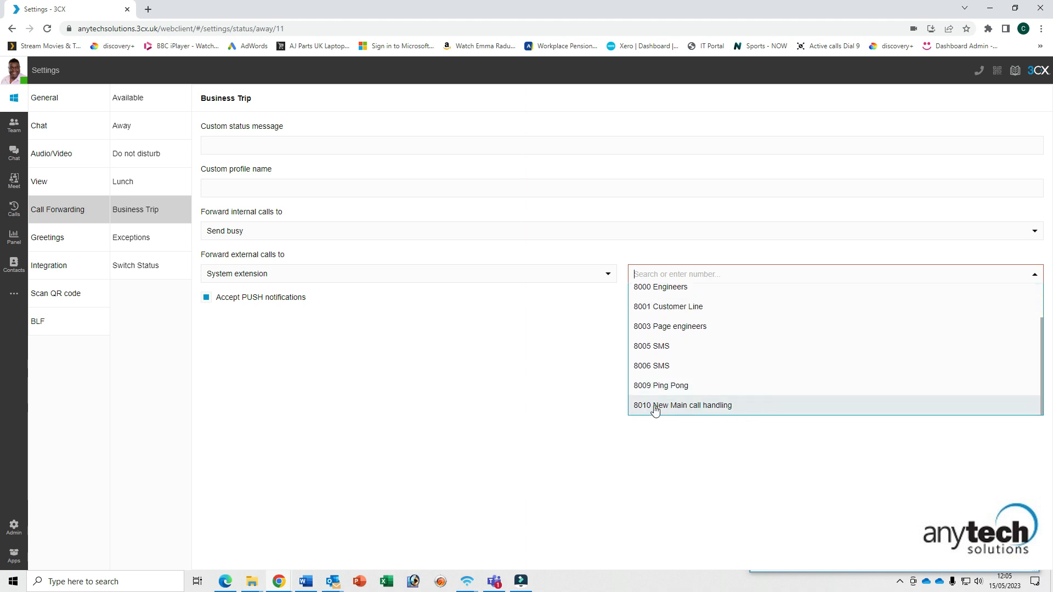
left_click(687, 407)
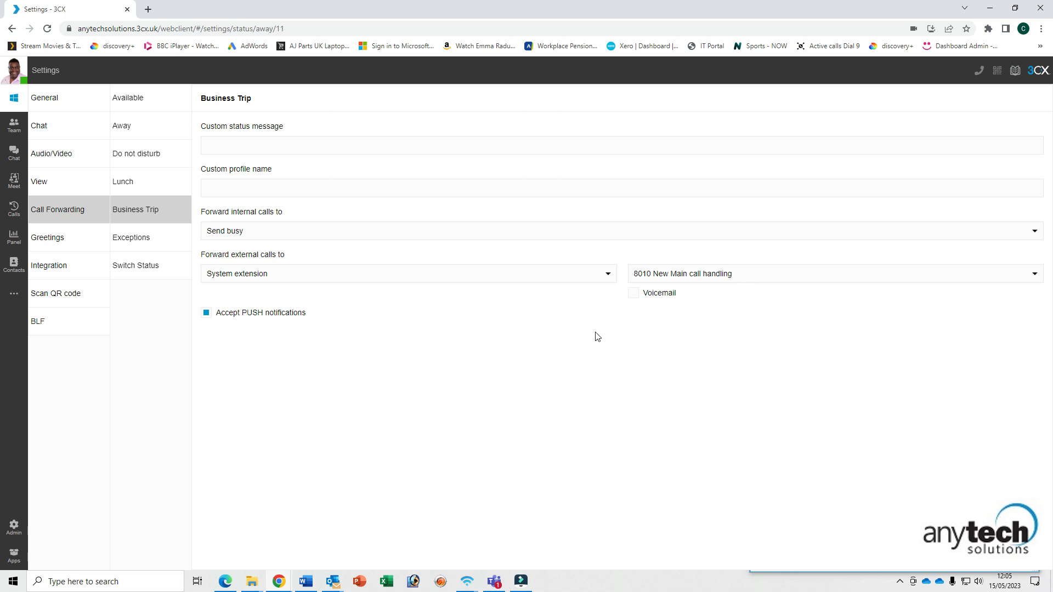
- Open the Greetings page from the Settings sidebar to review per-status greetings
left_click(56, 239)
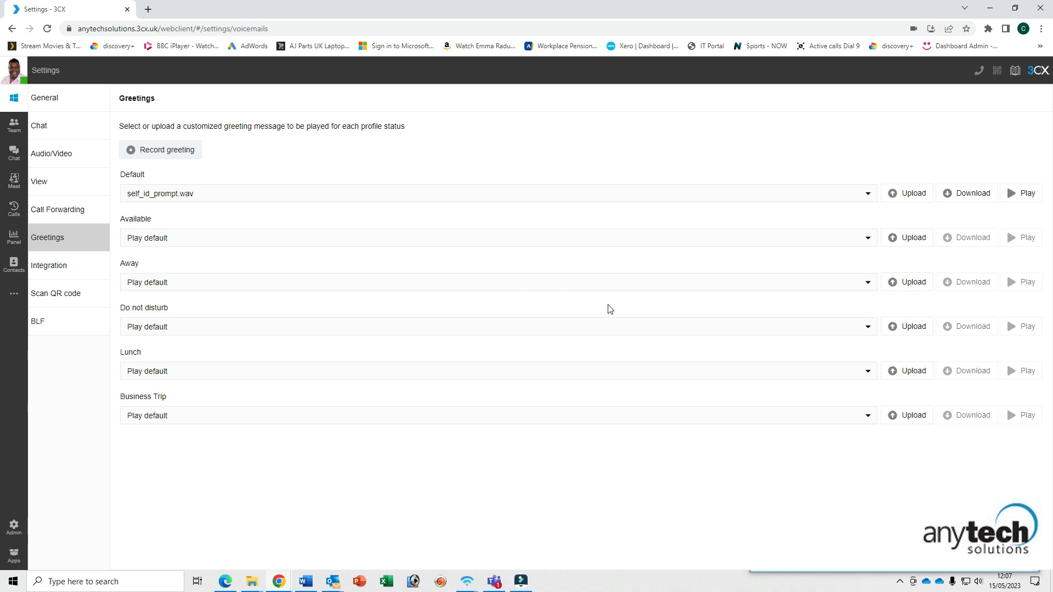
- Check the Available status greeting choices, leaving them unchanged
left_click(716, 237)
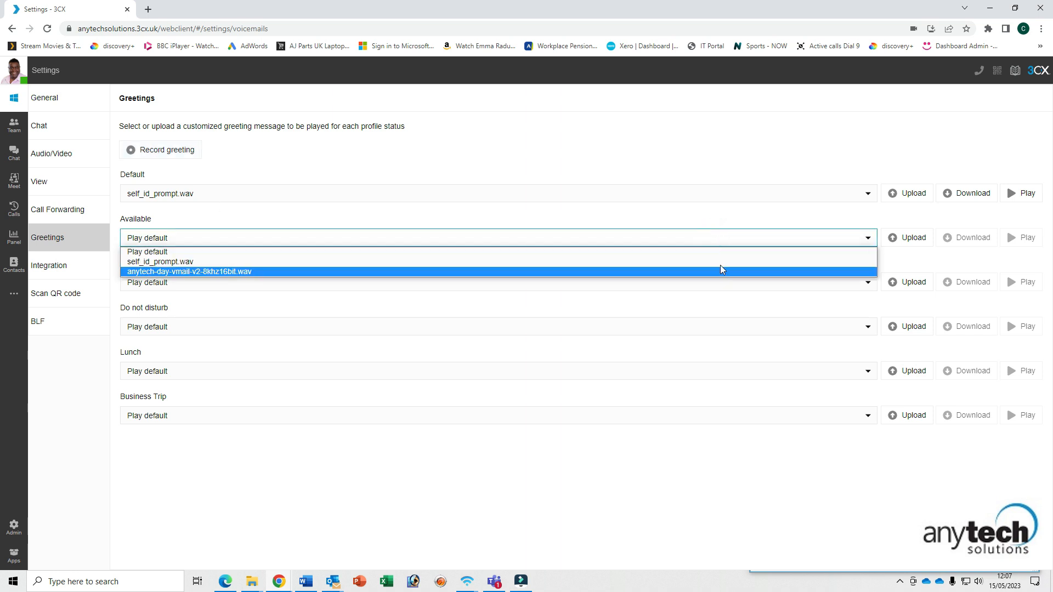
left_click(696, 217)
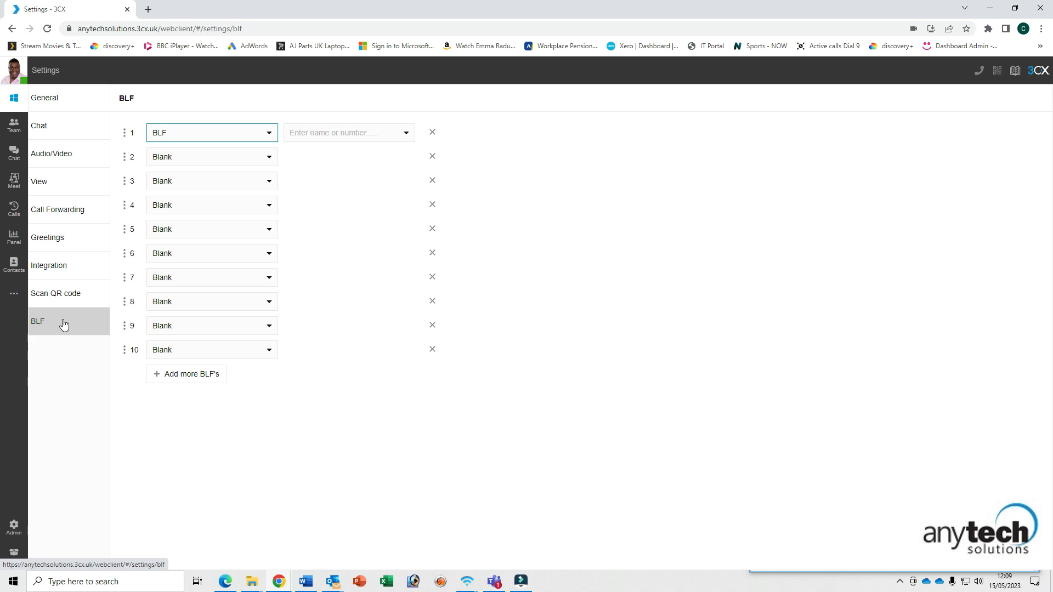
left_click(236, 134)
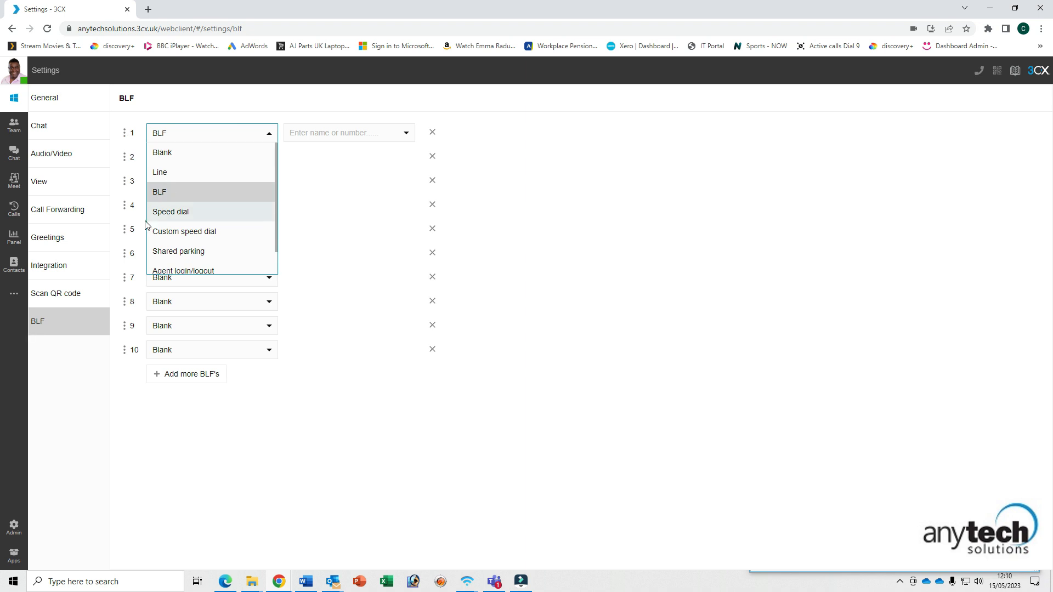
left_click(168, 195)
left_click(296, 136)
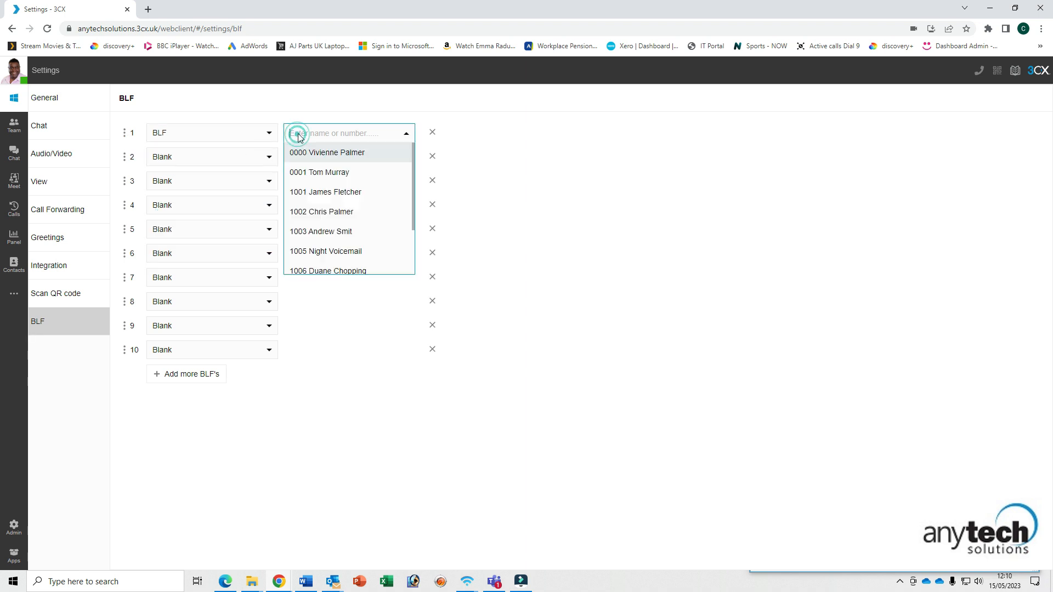
left_click(331, 212)
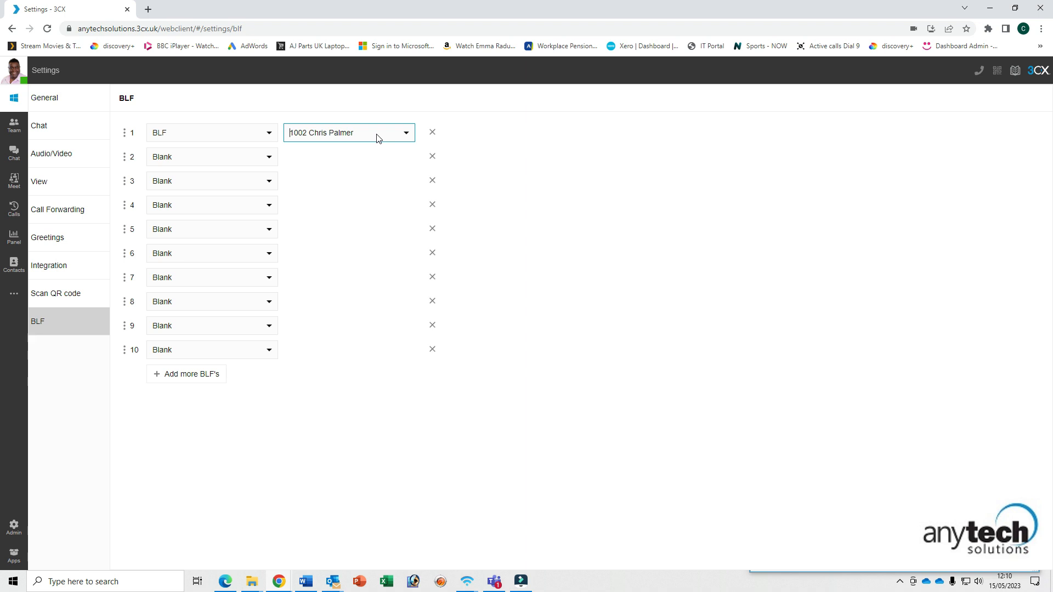
left_click(252, 136)
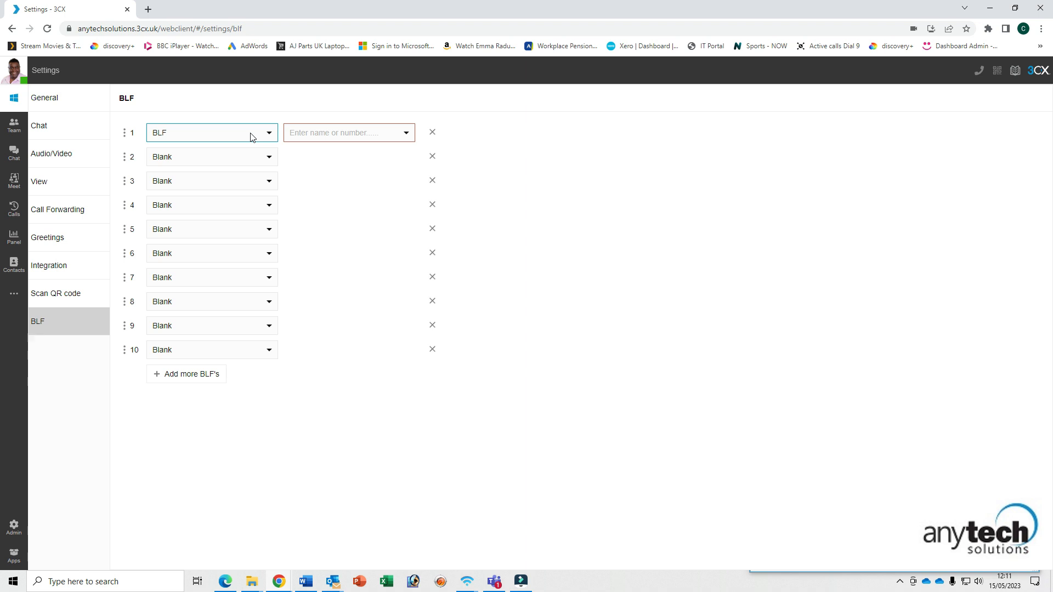
- Make BLF key 1 a Custom speed dial and enter a phone number for it
left_click(252, 136)
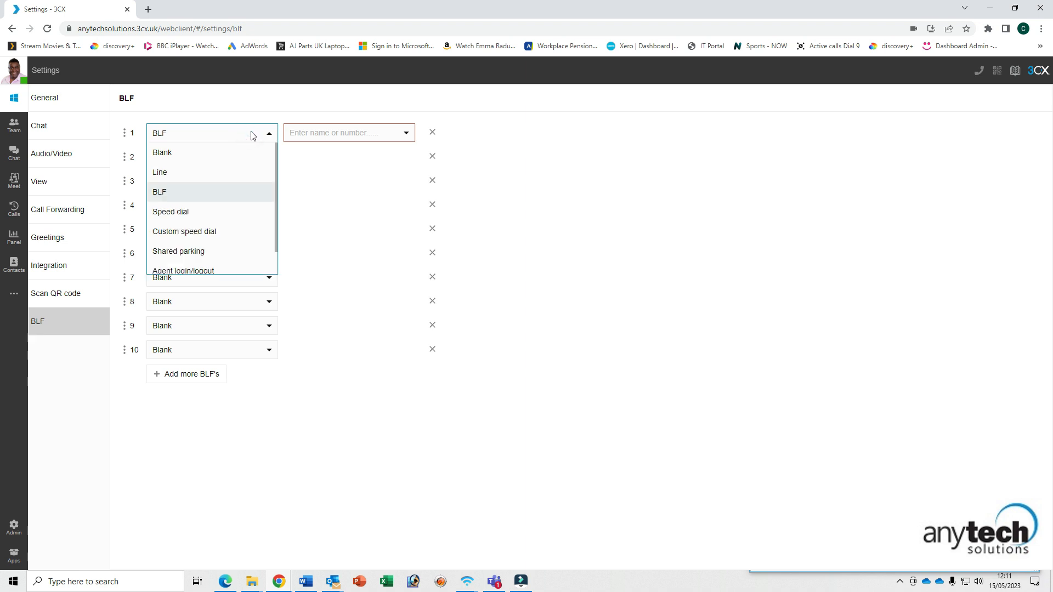
left_click(177, 233)
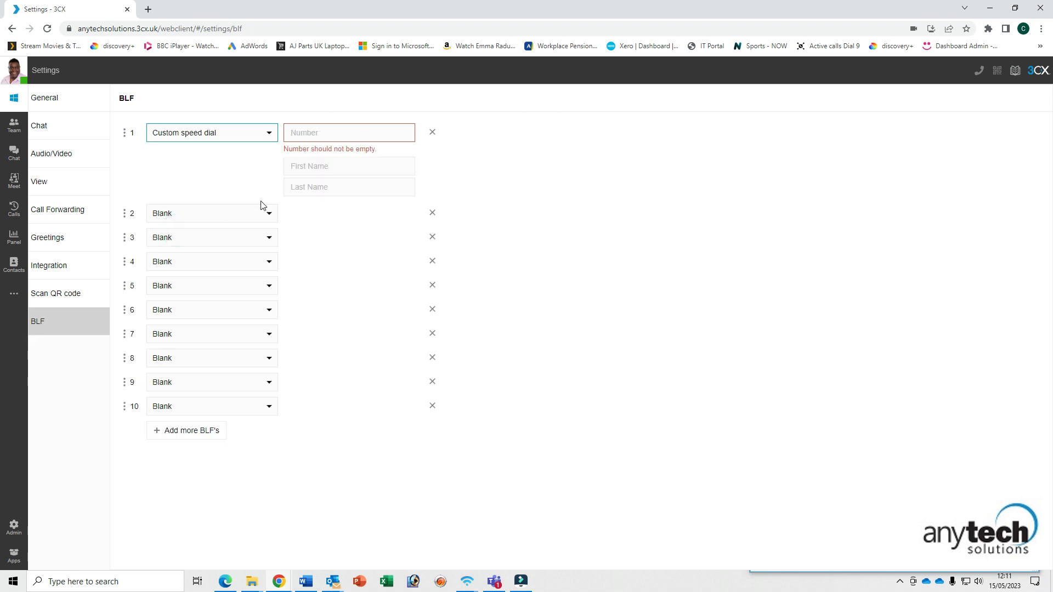
left_click(309, 132)
type("ABC")
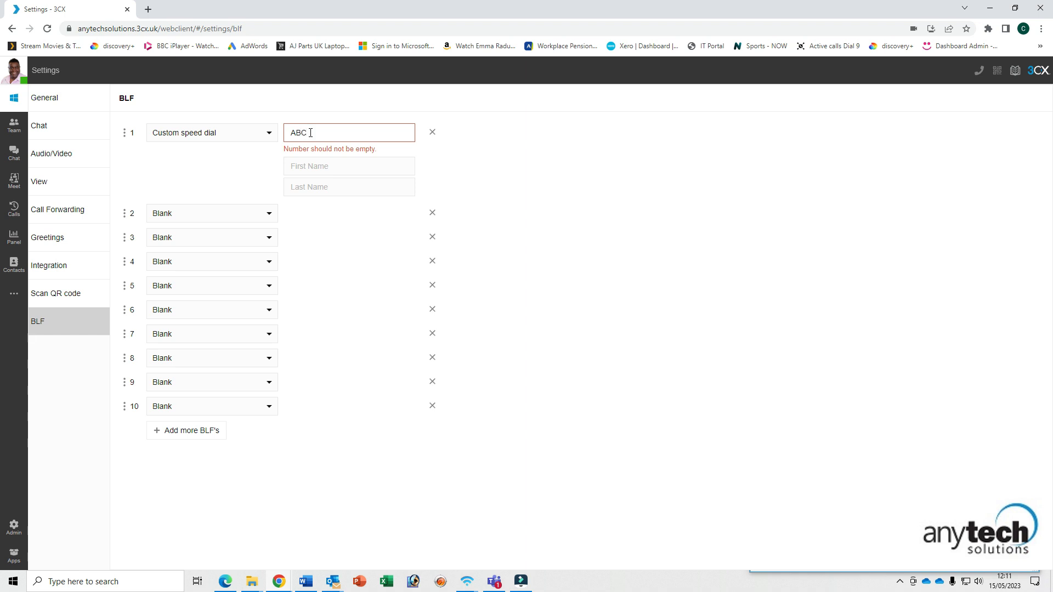
left_click(325, 168)
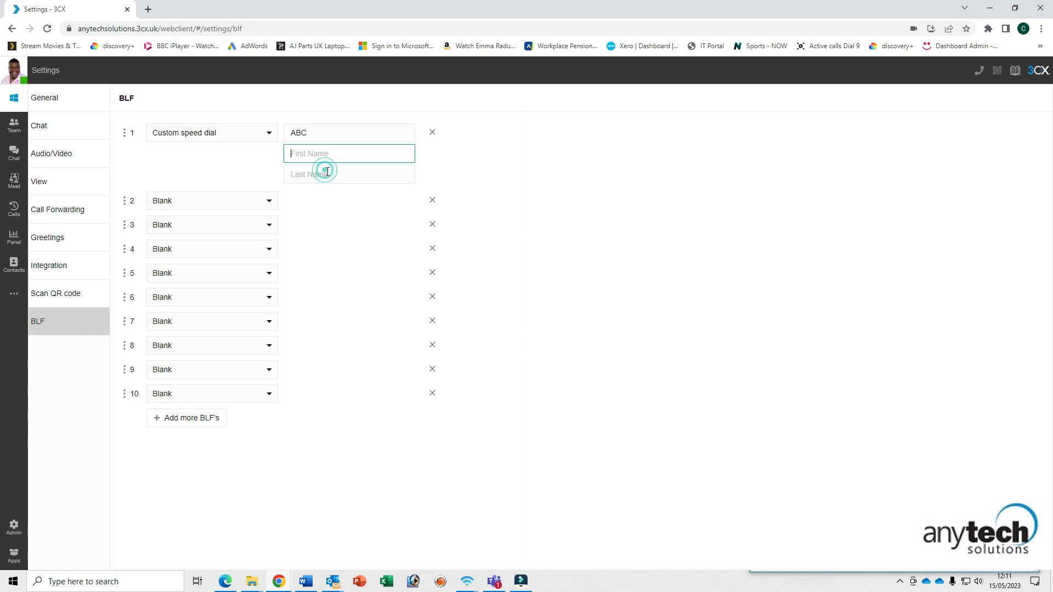
double_click(316, 133)
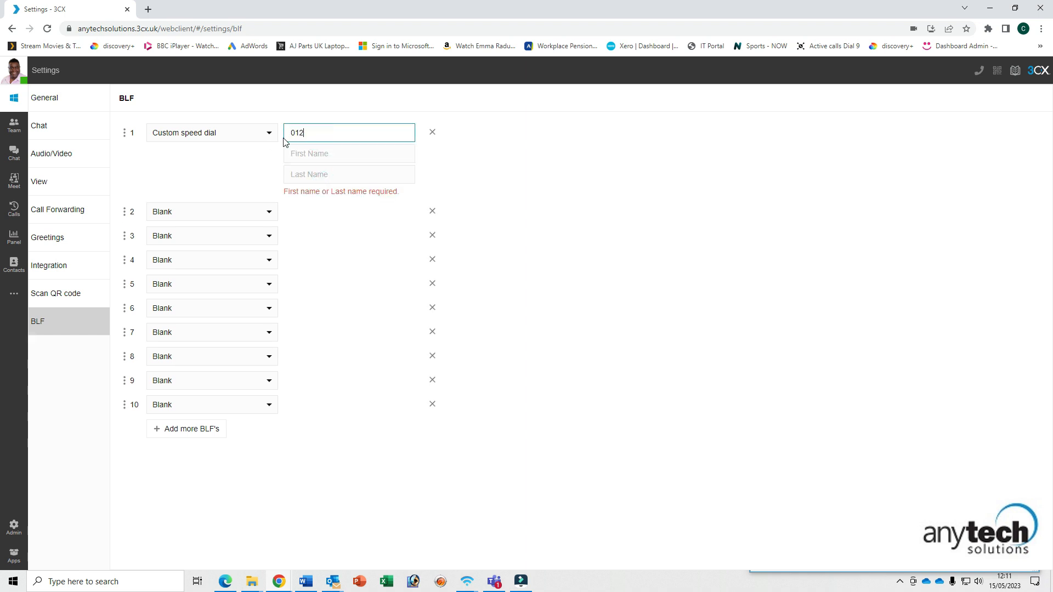
- Name the speed dial Test Call, then bring up the Which 3CX Client app dialog
left_click(321, 153)
type("Test")
key("Tab")
type("Cal")
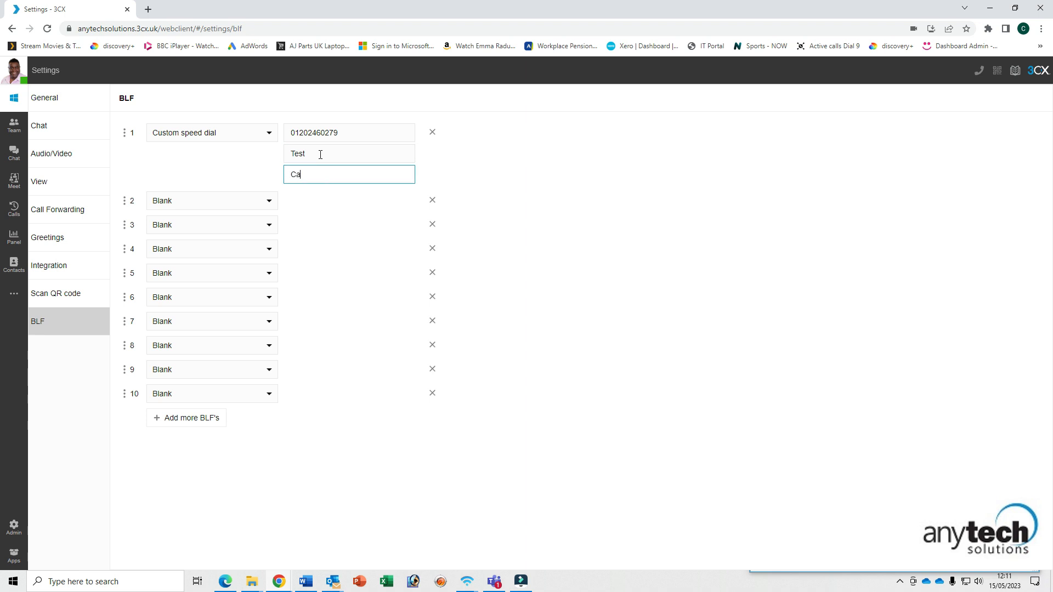
type("l")
left_click(738, 305)
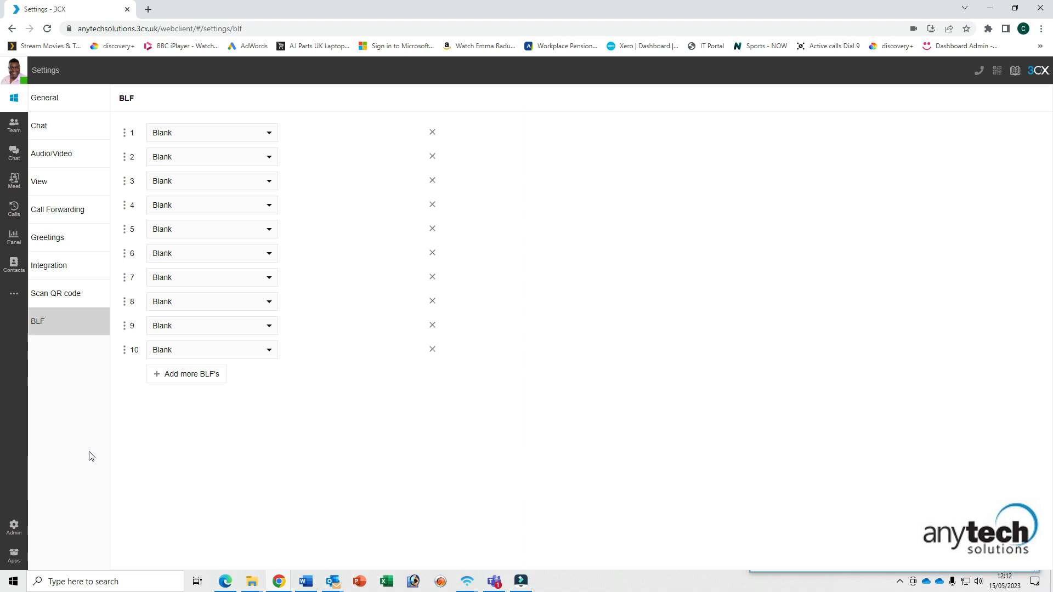
left_click(14, 99)
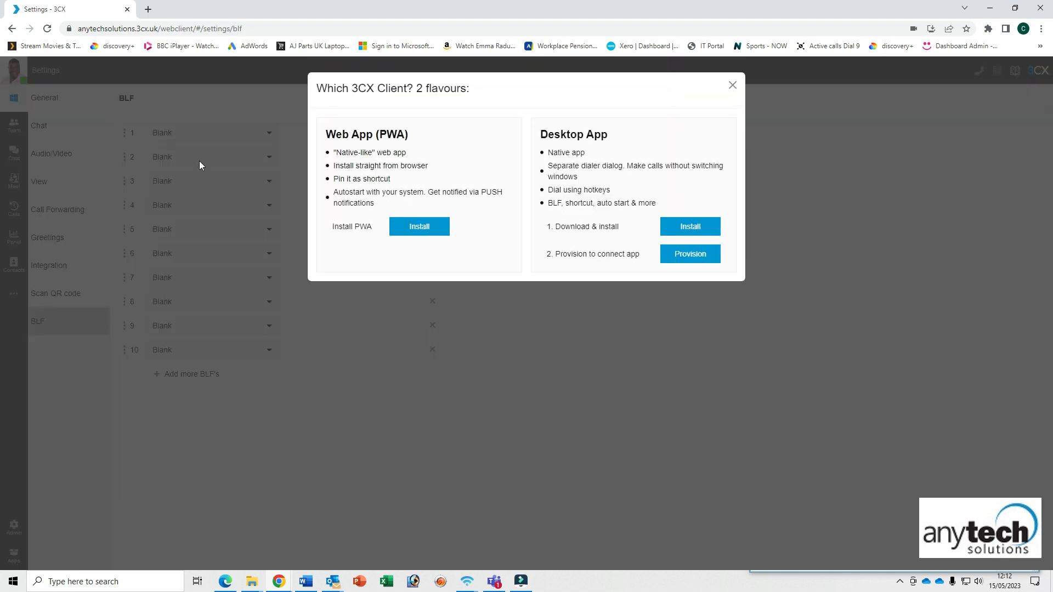